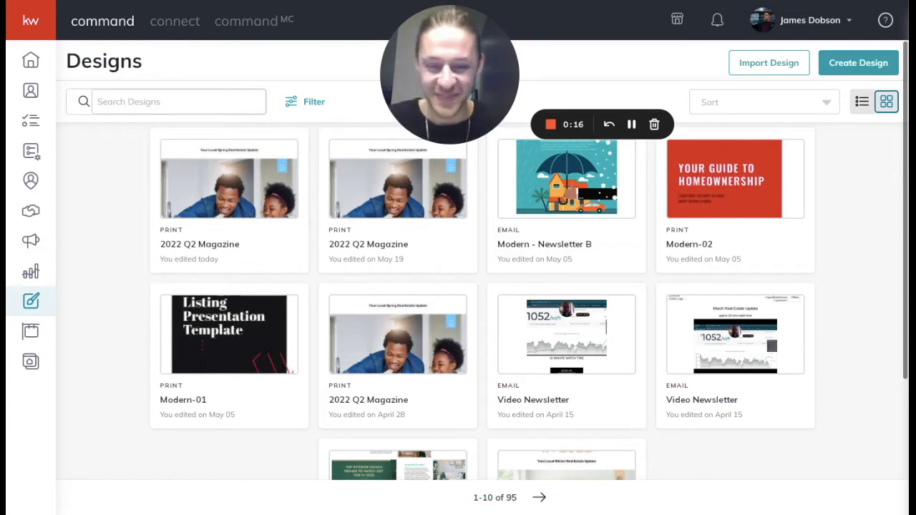
- Start a new print design without importing photos or text from a listing
mouse_move(462, 126)
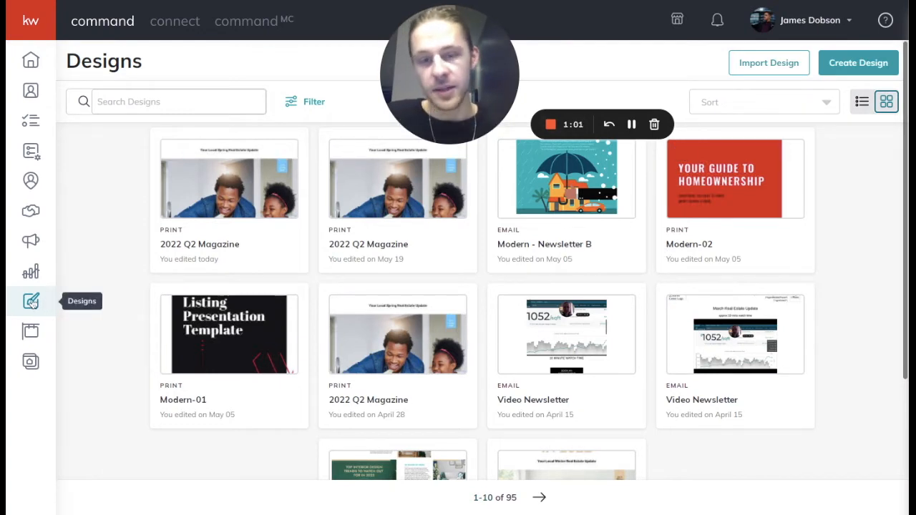
click(852, 72)
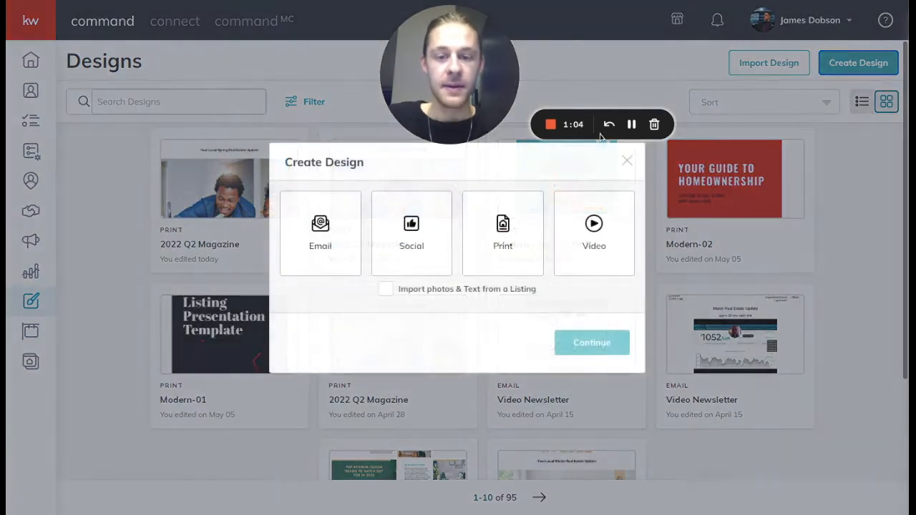
click(504, 236)
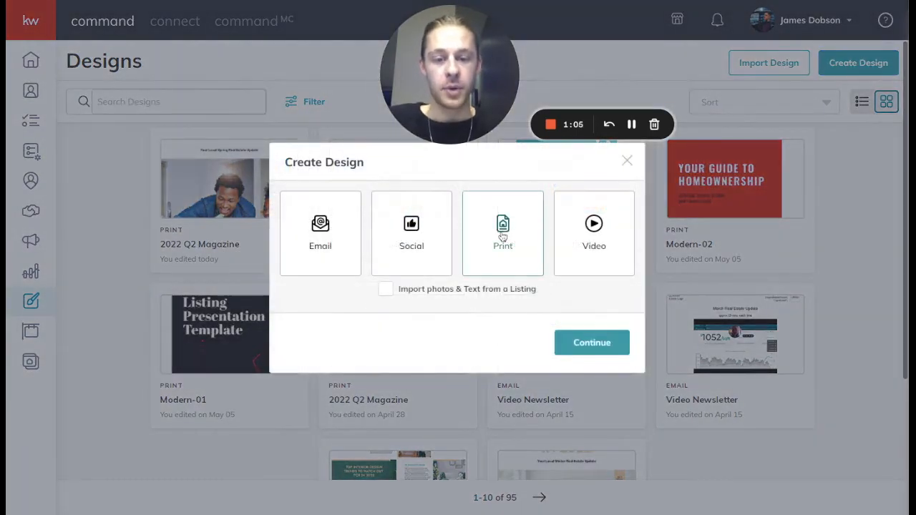
click(581, 344)
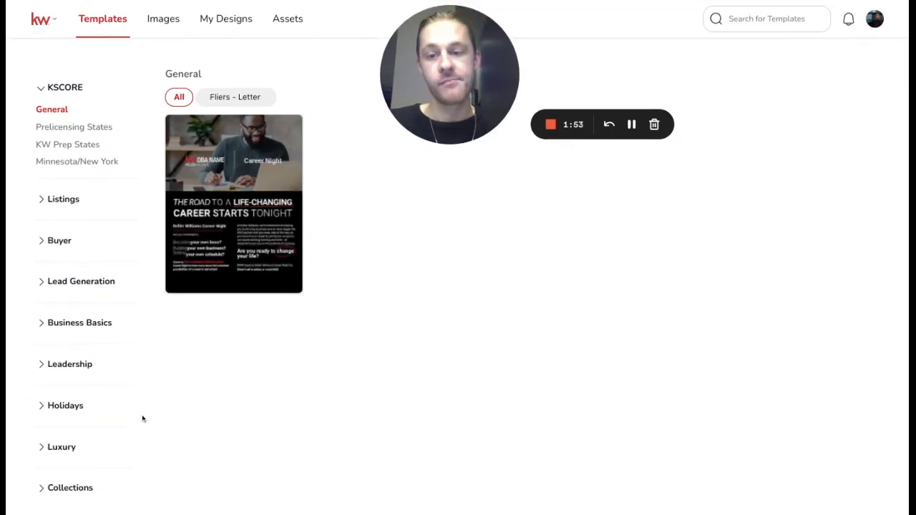
- Create a design from the 2022 Q2 Magazine template in the Lead Generation category's Personally-Branded Zine collection
click(55, 286)
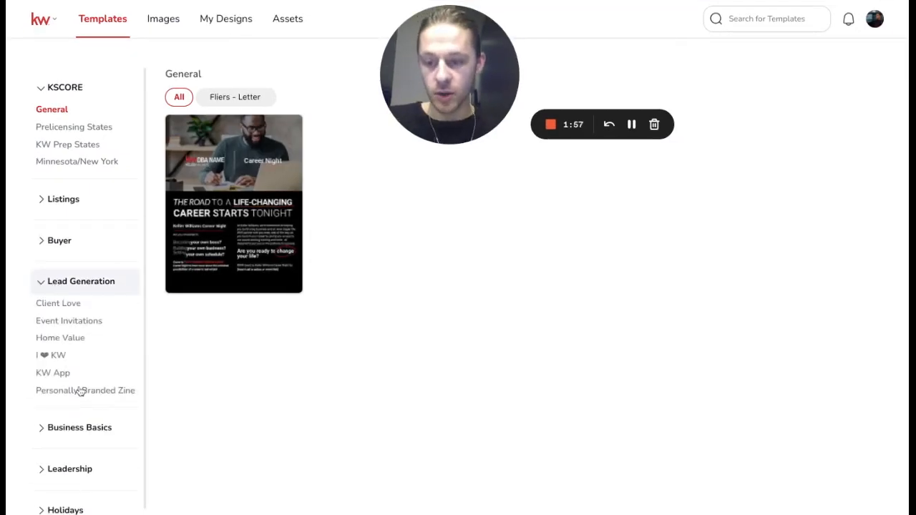
click(78, 391)
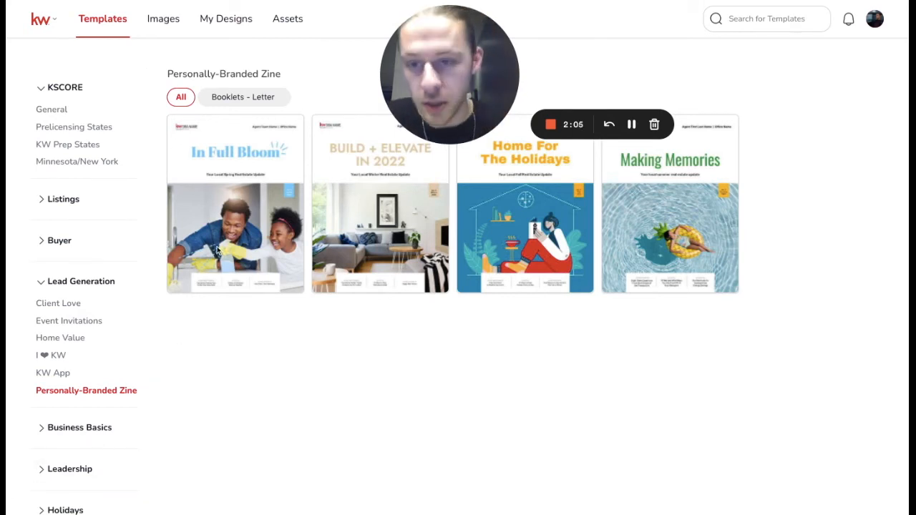
mouse_move(183, 260)
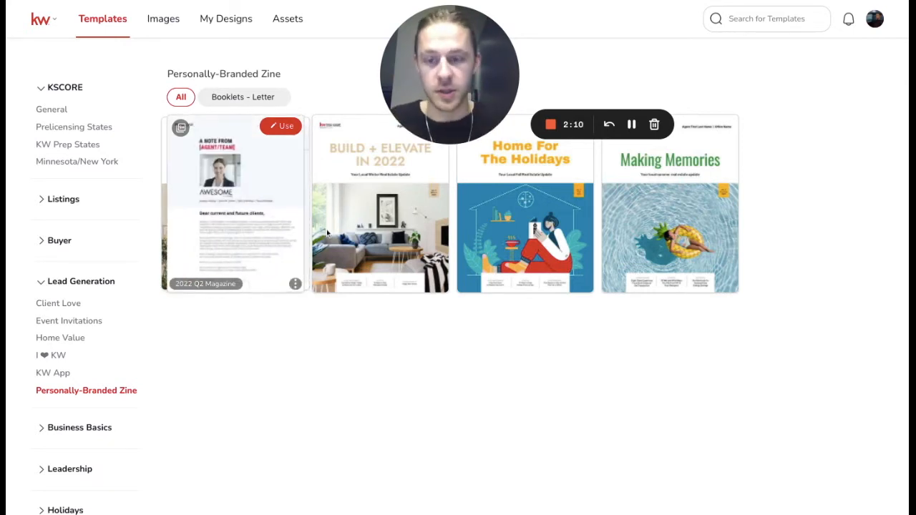
mouse_move(386, 224)
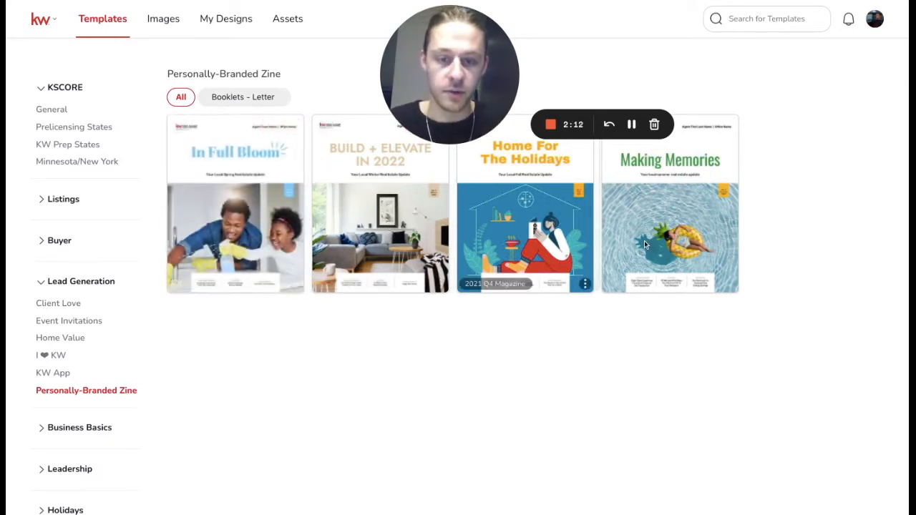
mouse_move(646, 243)
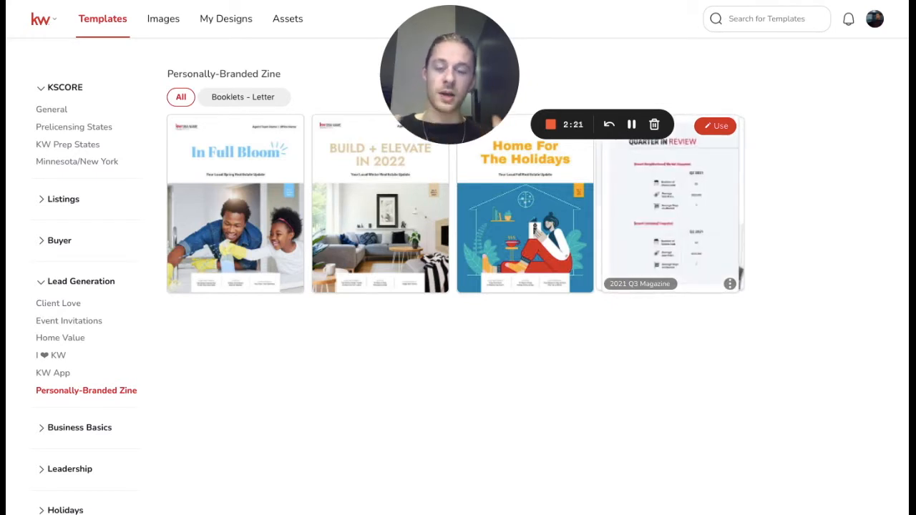
mouse_move(245, 202)
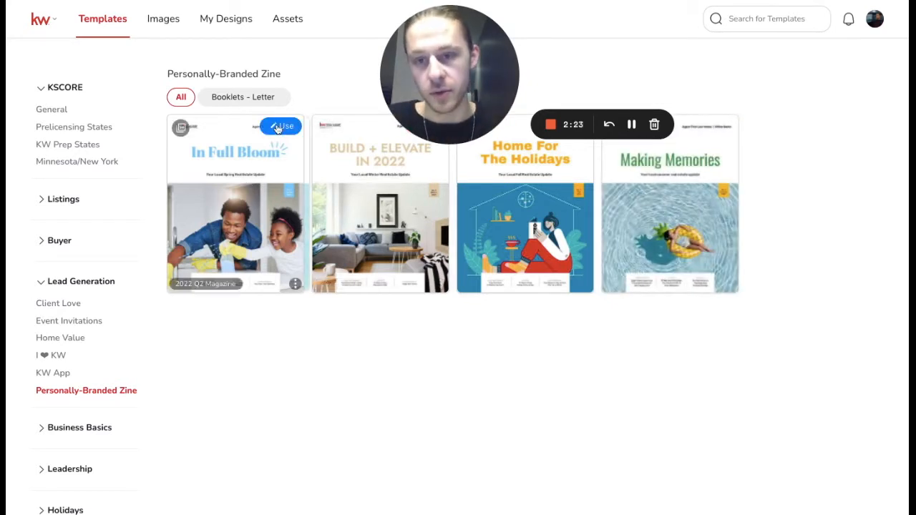
click(280, 127)
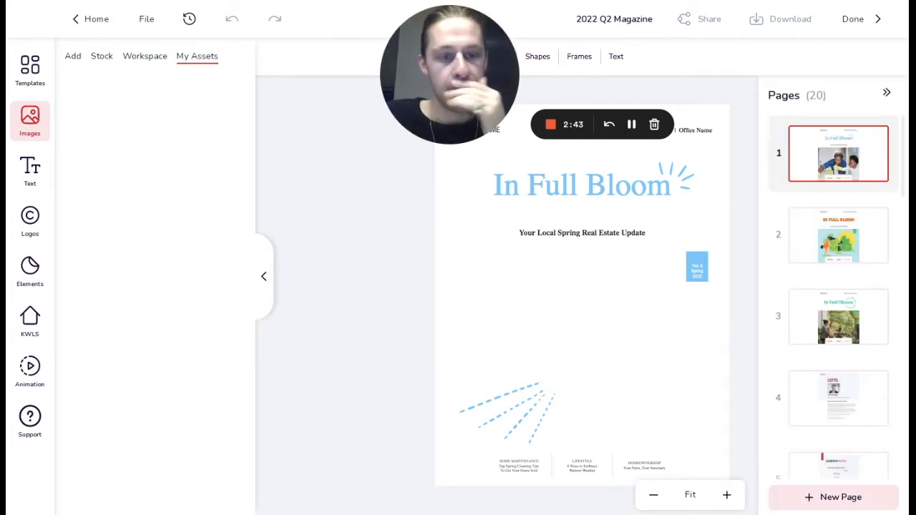
- Look through the magazine's pages, examining the agent's note on page 4 and the Quarter in Review on page 5
scroll(827, 356, down, 5)
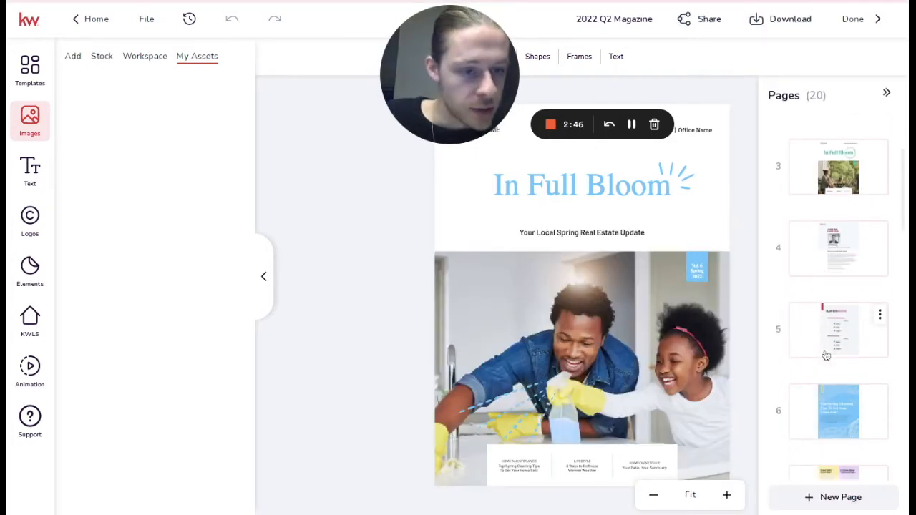
scroll(817, 188, down, 2)
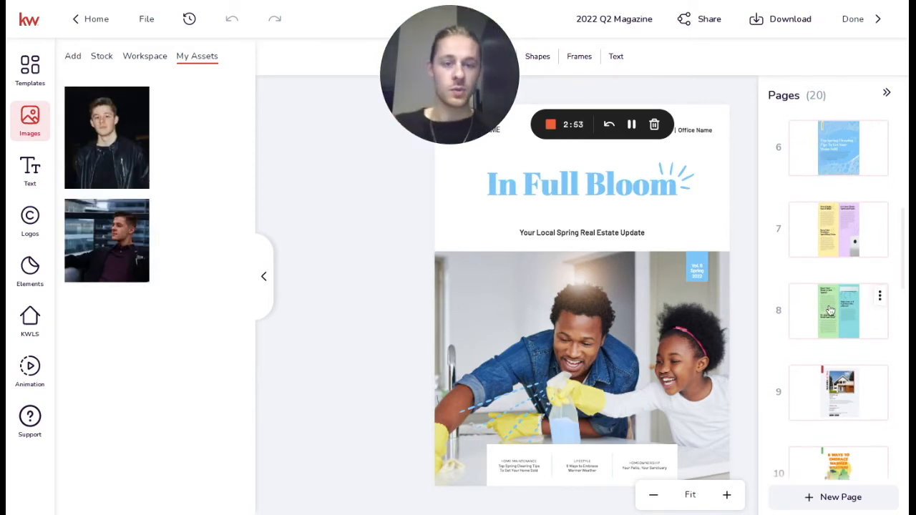
scroll(830, 309, up, 1)
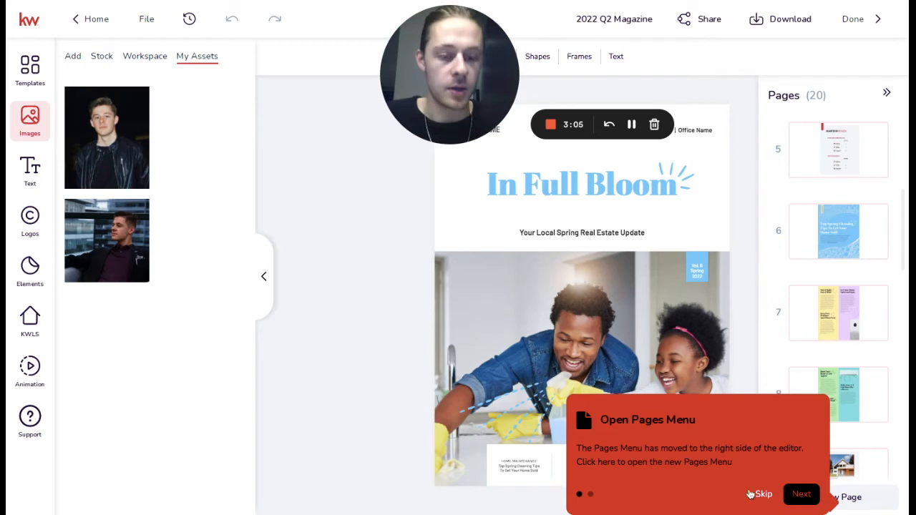
click(762, 494)
scroll(811, 368, up, 3)
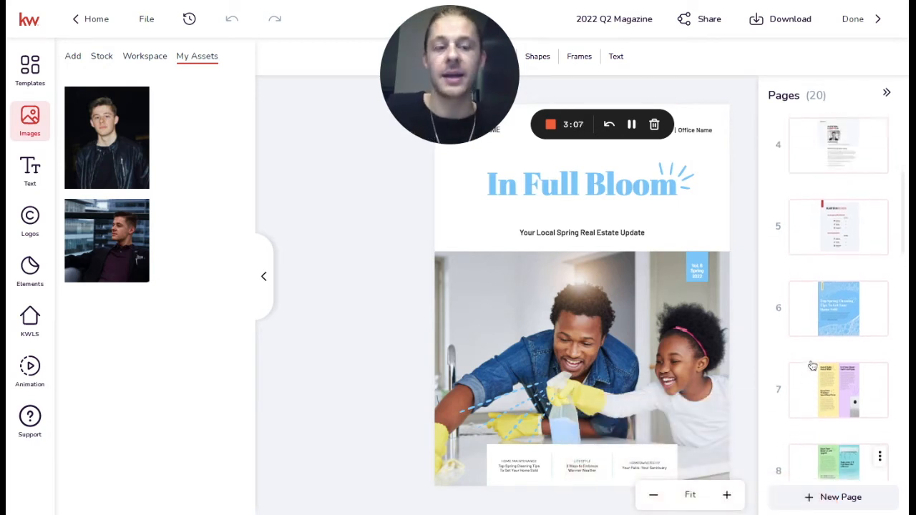
click(829, 260)
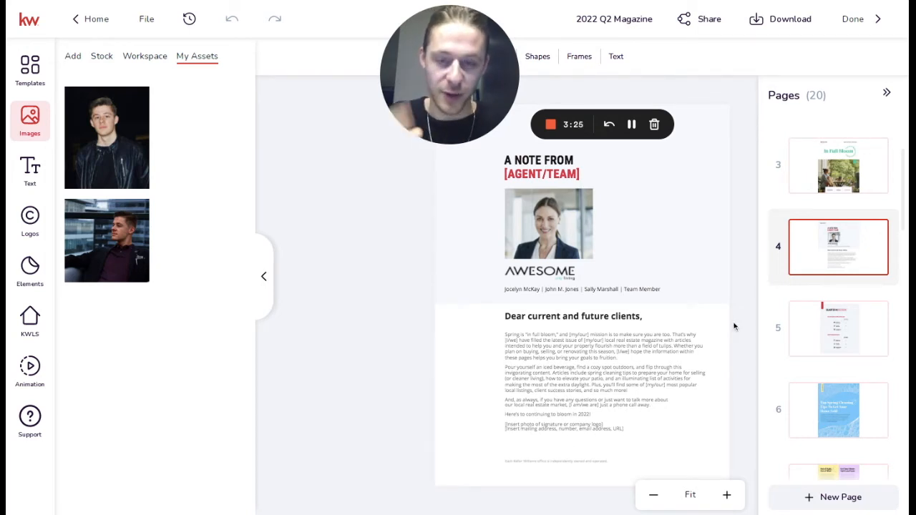
click(839, 334)
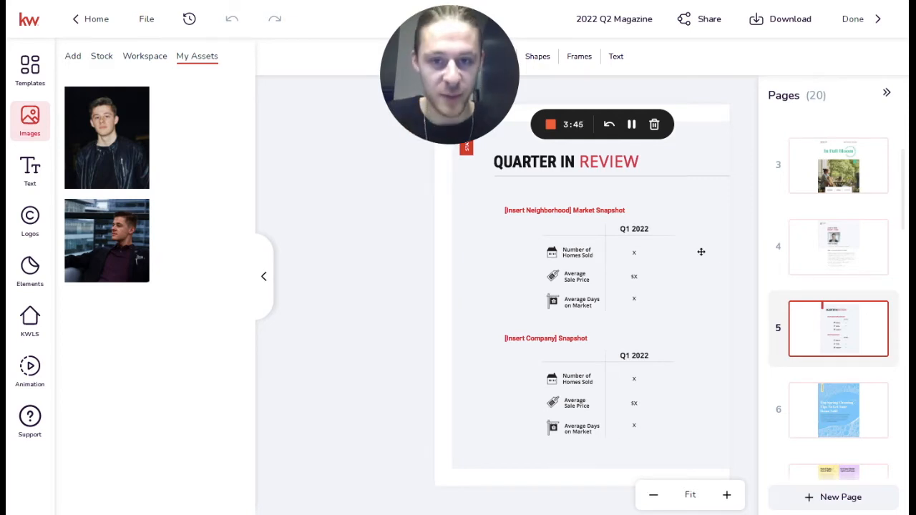
scroll(796, 255, down, 3)
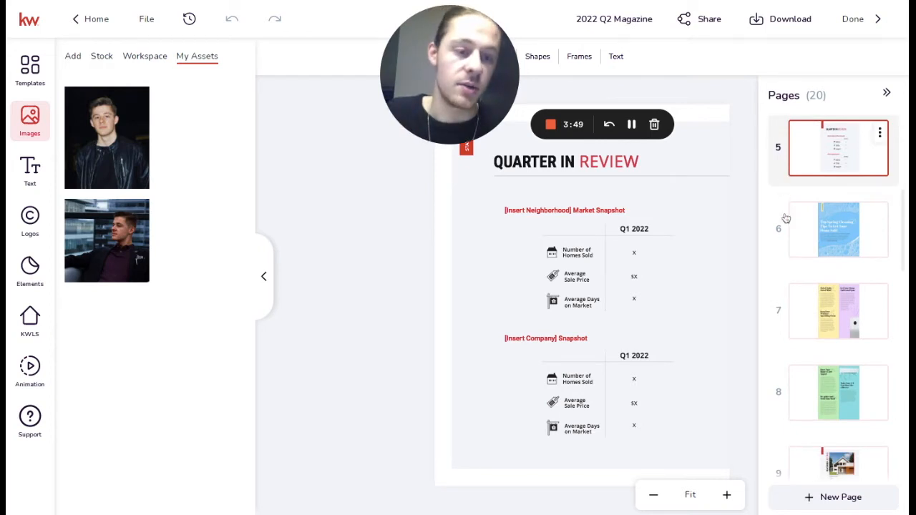
click(775, 27)
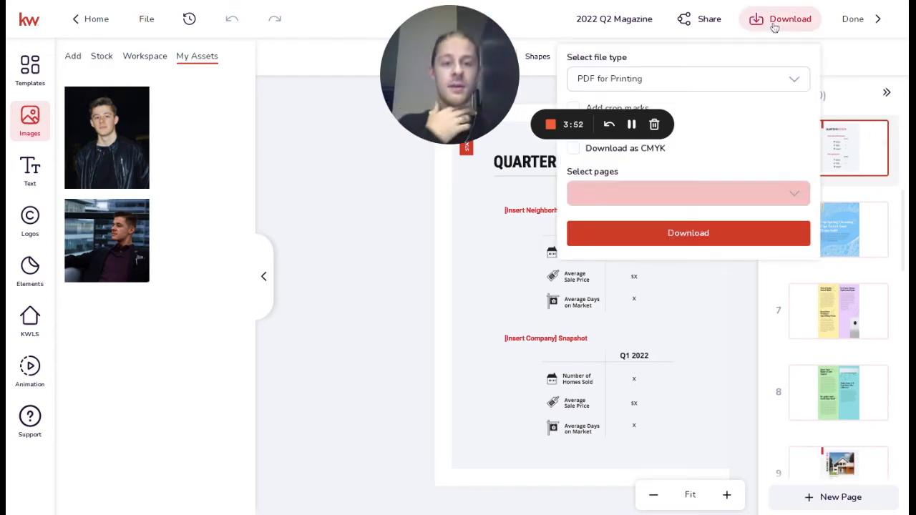
click(699, 77)
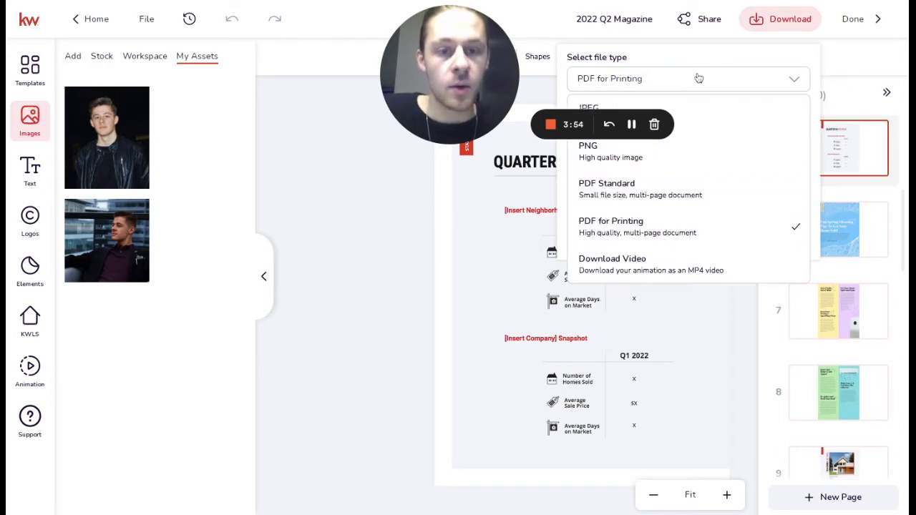
click(535, 125)
drag(449, 66, 112, 66)
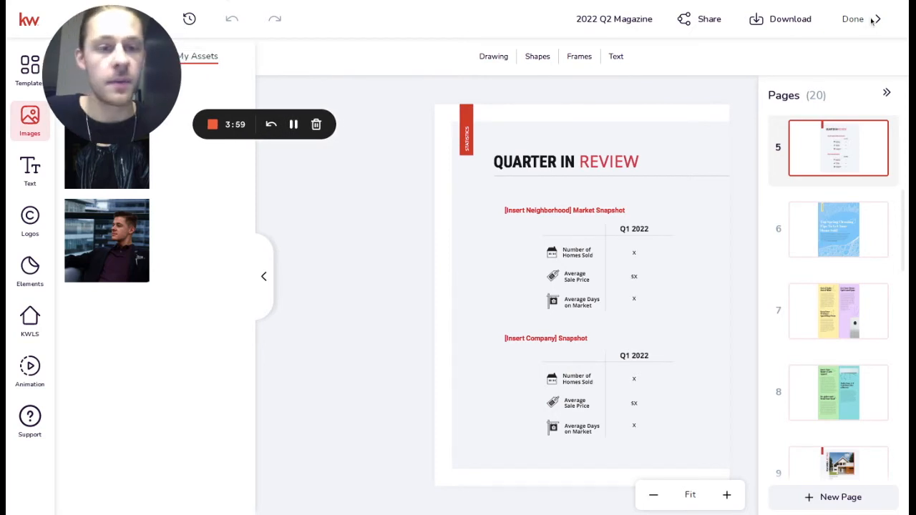
- Set the magazine's download file type to JPEG
click(787, 20)
click(688, 89)
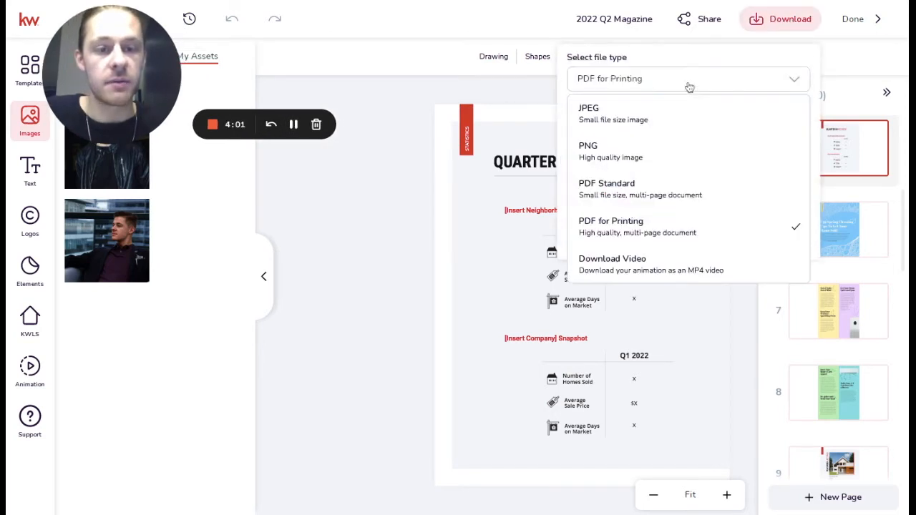
click(639, 116)
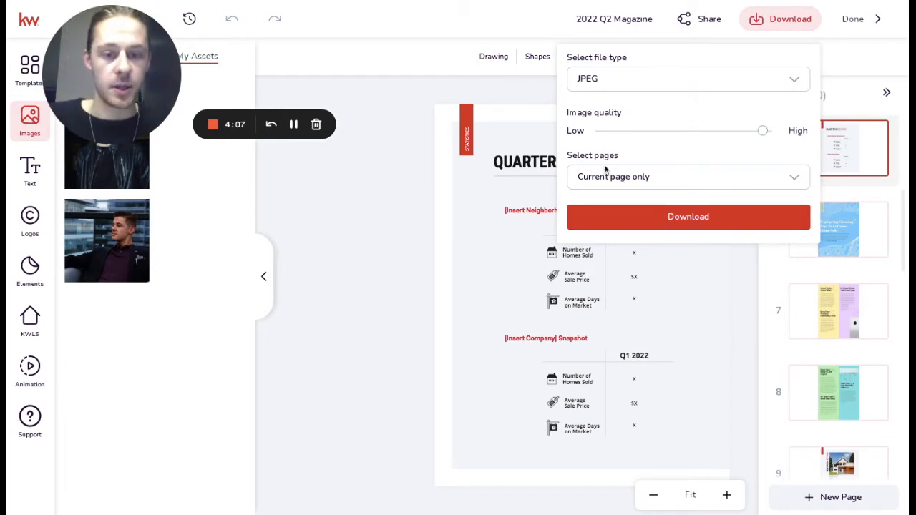
- Select only pages 6, 7 and 8 of the magazine and download them
click(660, 177)
scroll(691, 233, down, 4)
click(794, 222)
click(795, 259)
scroll(797, 262, down, 2)
click(795, 235)
click(794, 272)
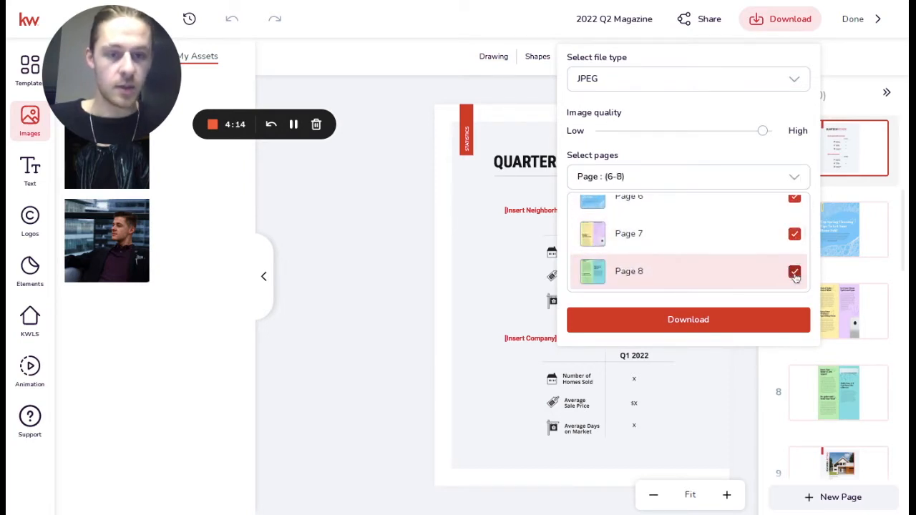
click(740, 323)
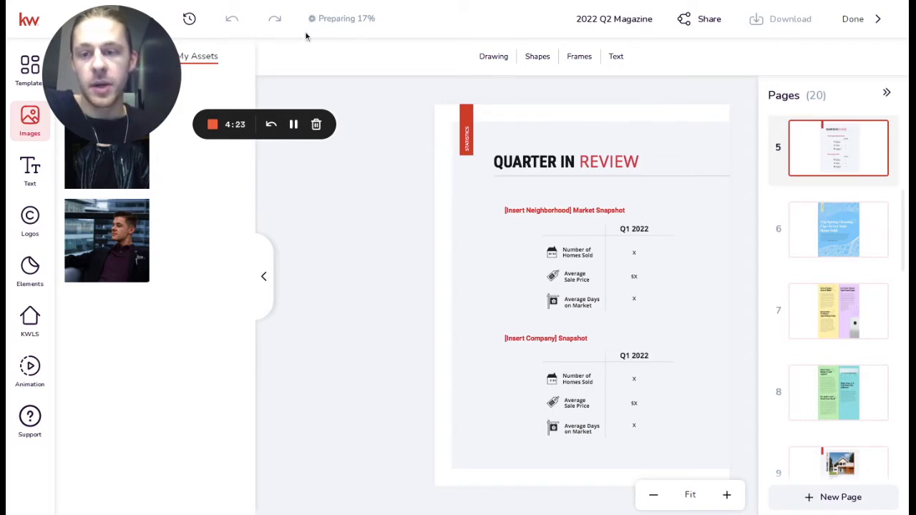
drag(123, 70, 480, 69)
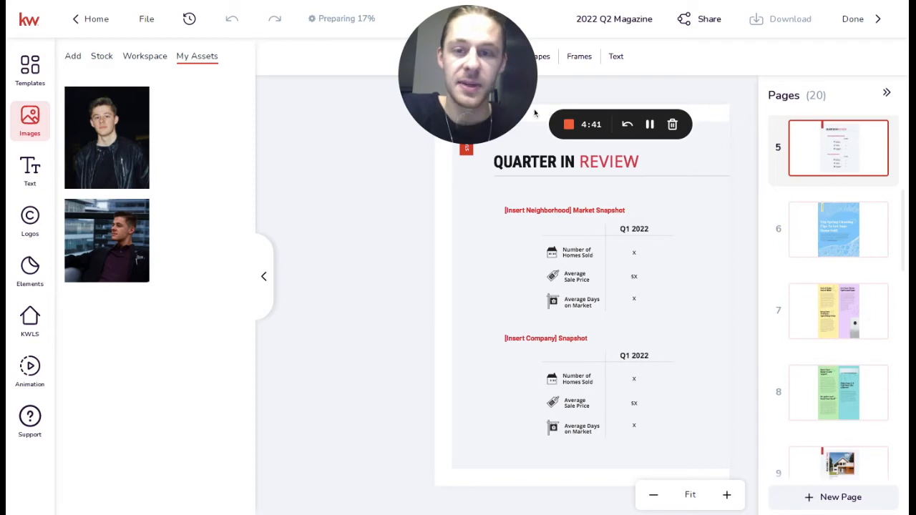
click(651, 127)
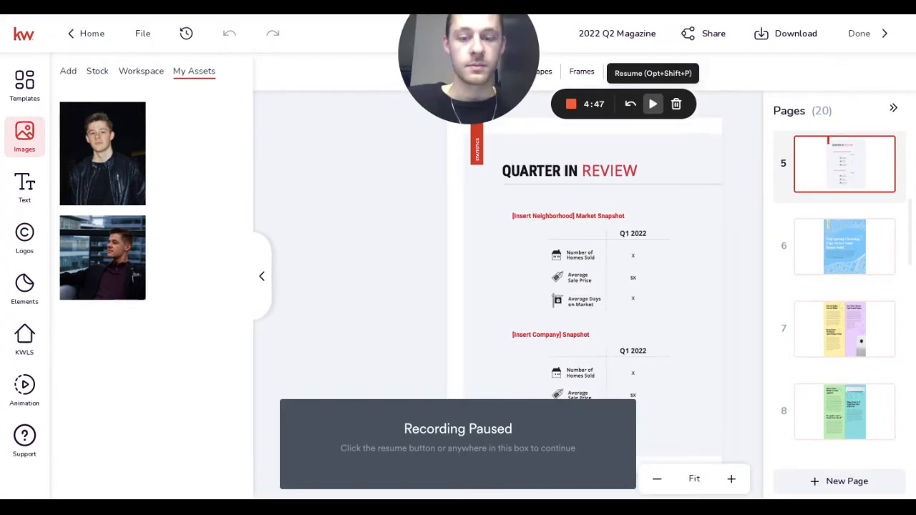
click(651, 126)
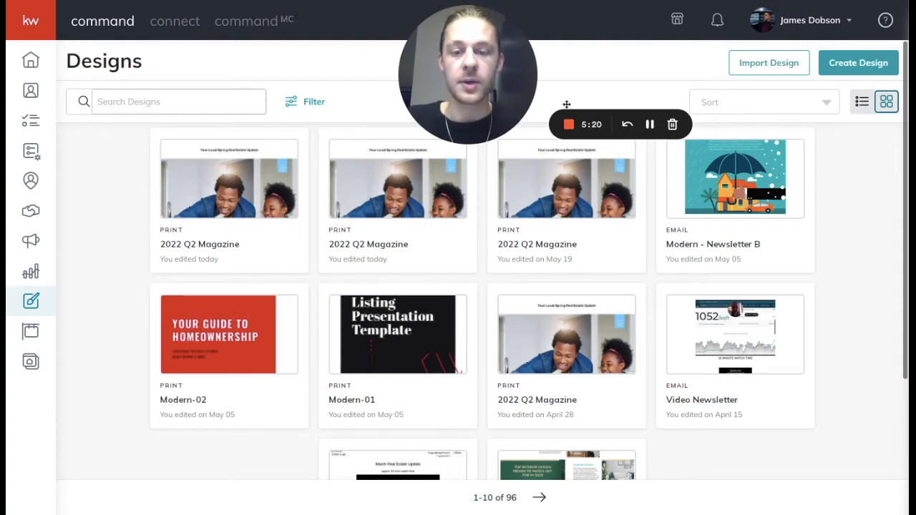
- Start a new email design and bring up its KW templates
click(842, 69)
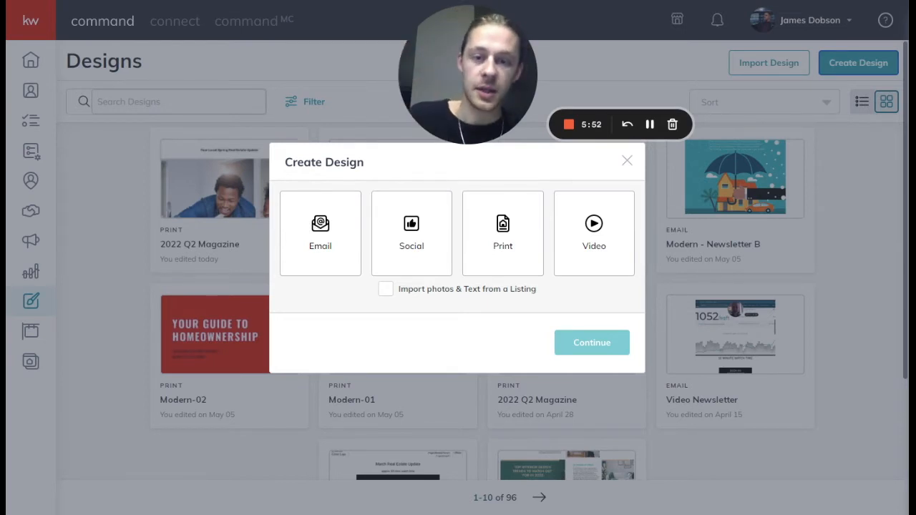
click(320, 232)
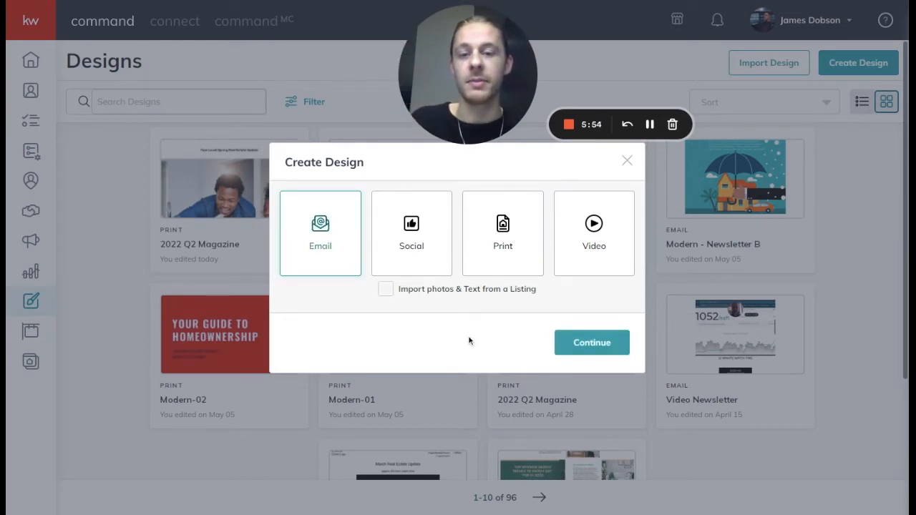
click(571, 348)
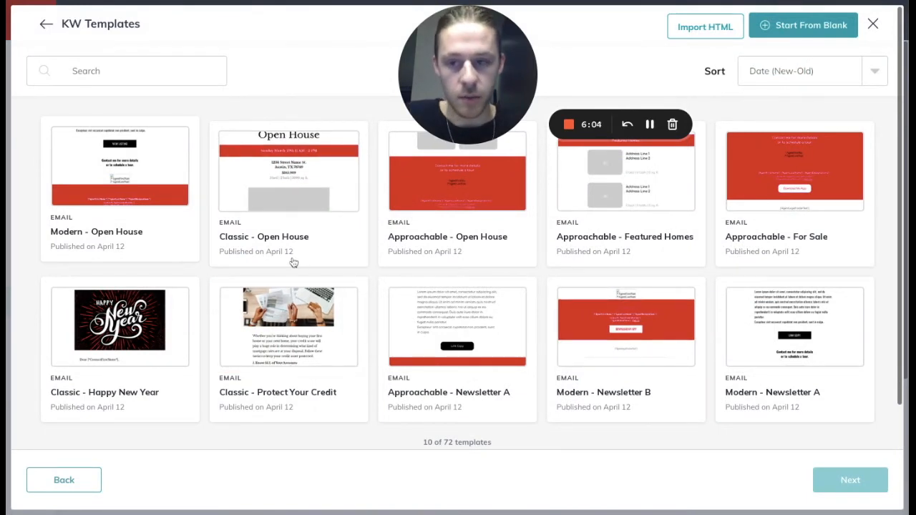
- Load more email templates and open Modern - Newsletter B for editing
scroll(267, 274, down, 1)
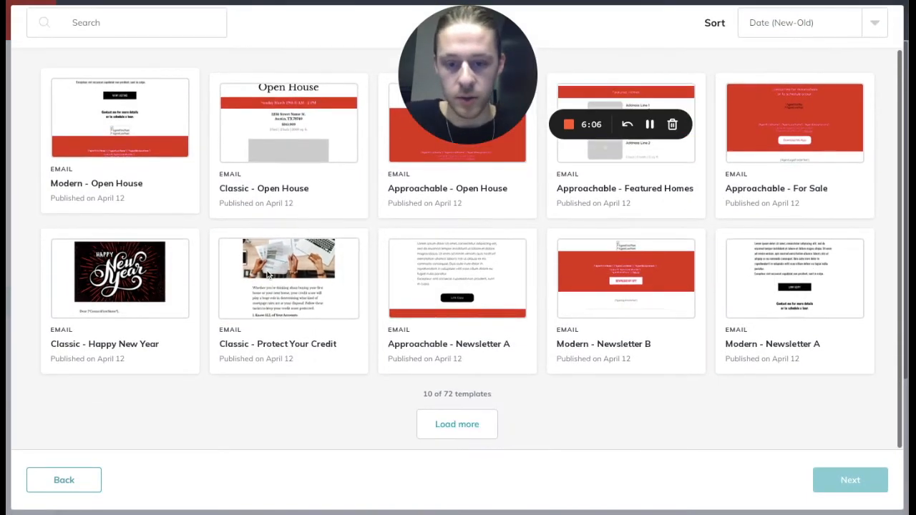
click(438, 429)
click(627, 308)
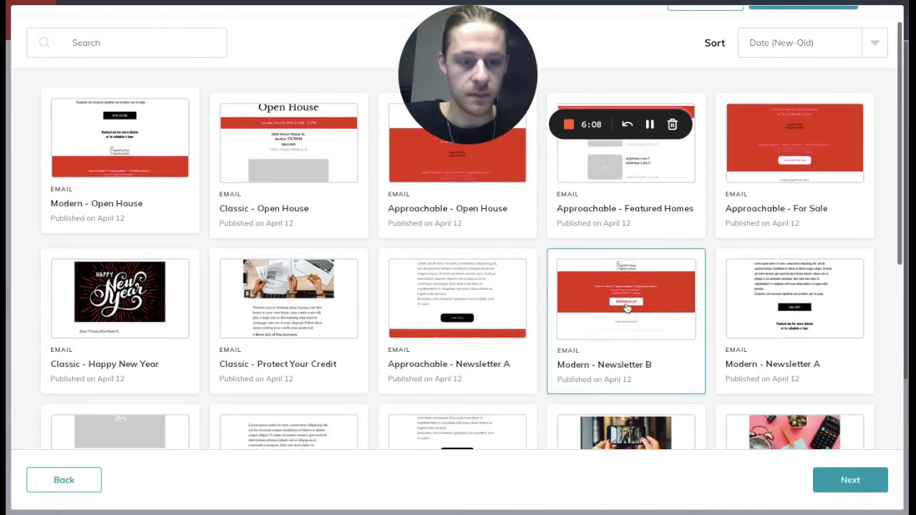
click(848, 478)
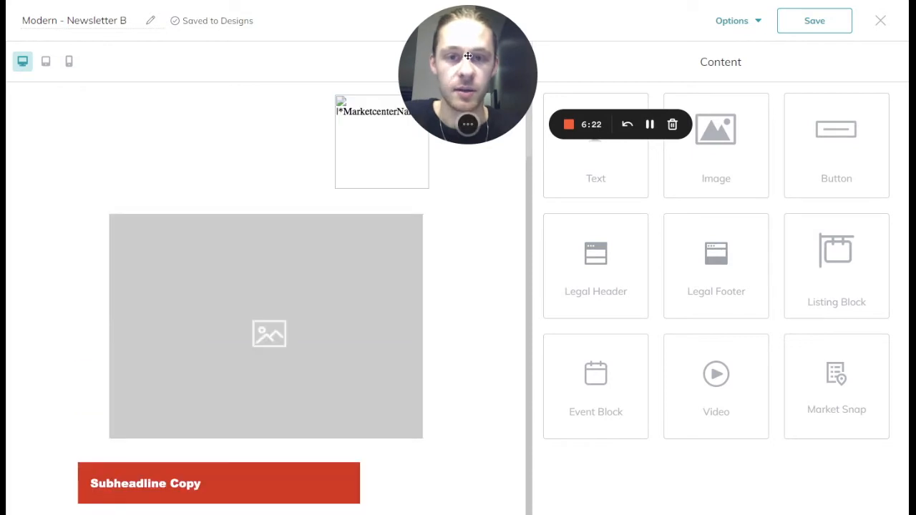
drag(413, 60, 468, 60)
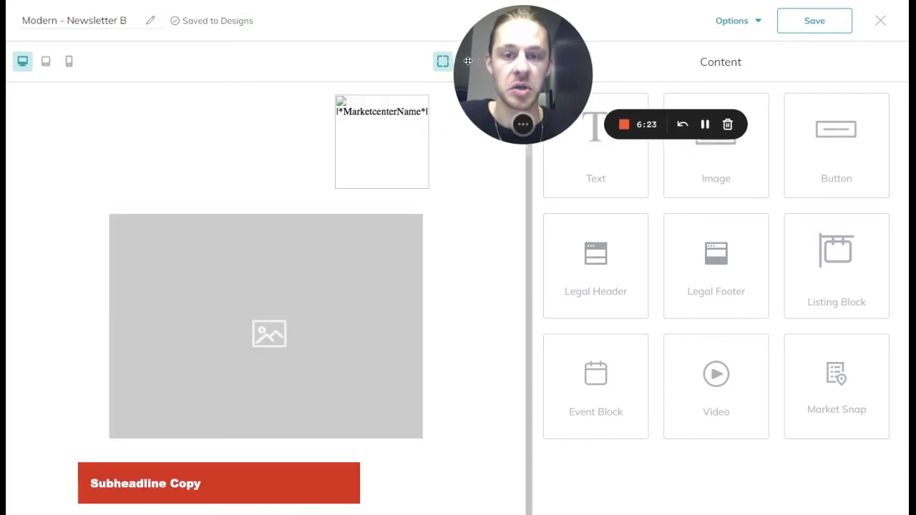
- Delete the market center logo and the image placeholder above the first Subheadline Copy banner
click(401, 137)
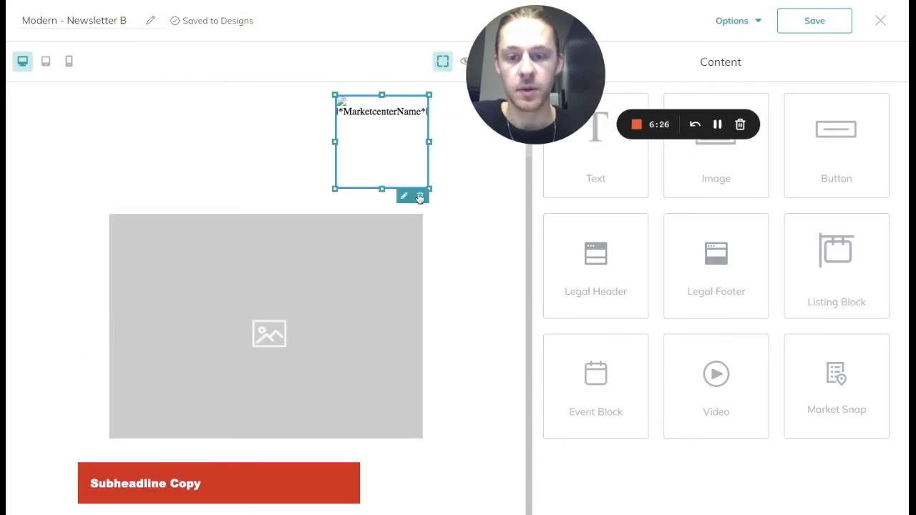
click(420, 197)
click(334, 211)
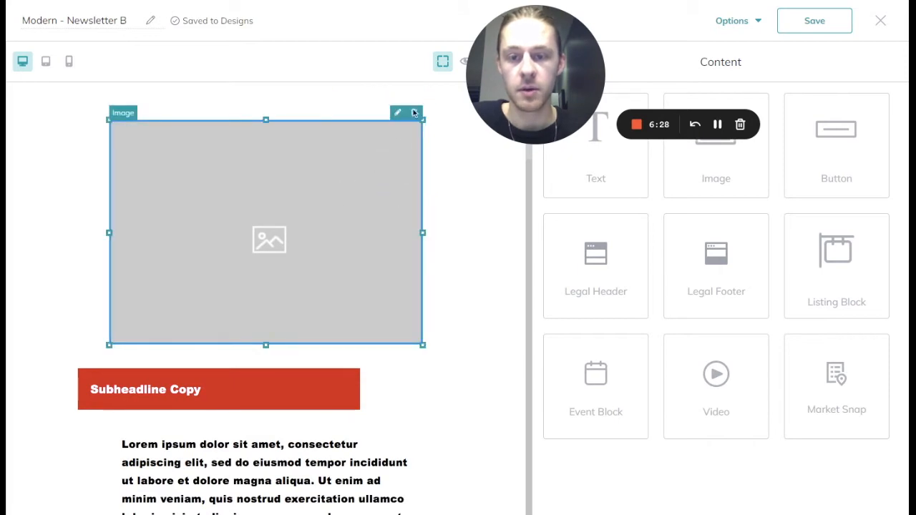
click(414, 113)
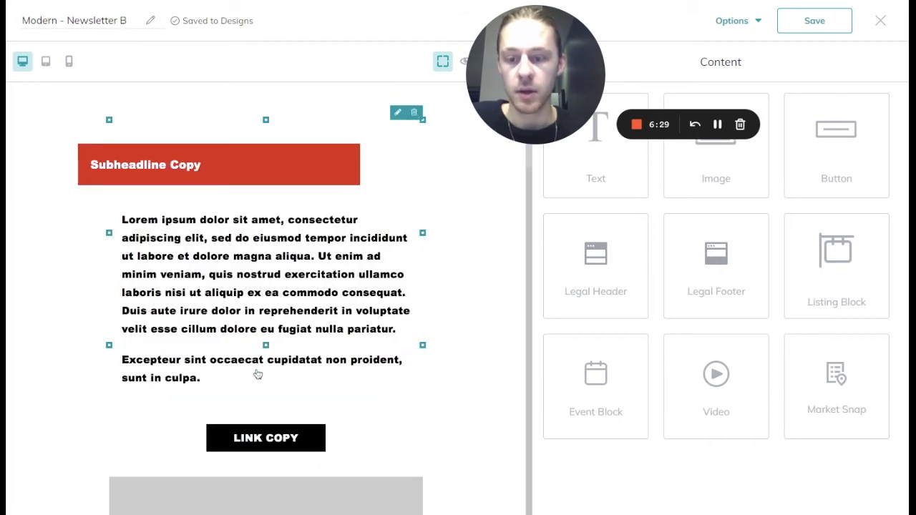
- Delete the first section's LINK COPY button and the empty table cell it leaves under the body text
click(314, 388)
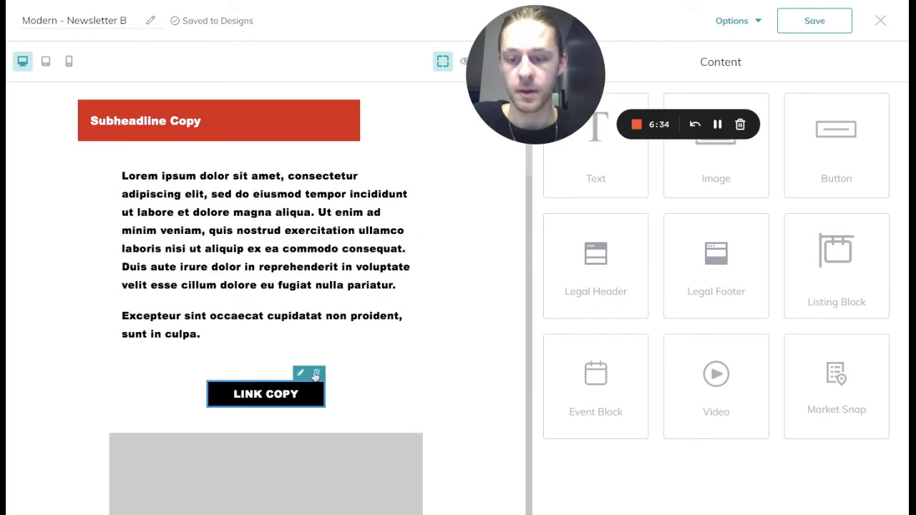
click(316, 375)
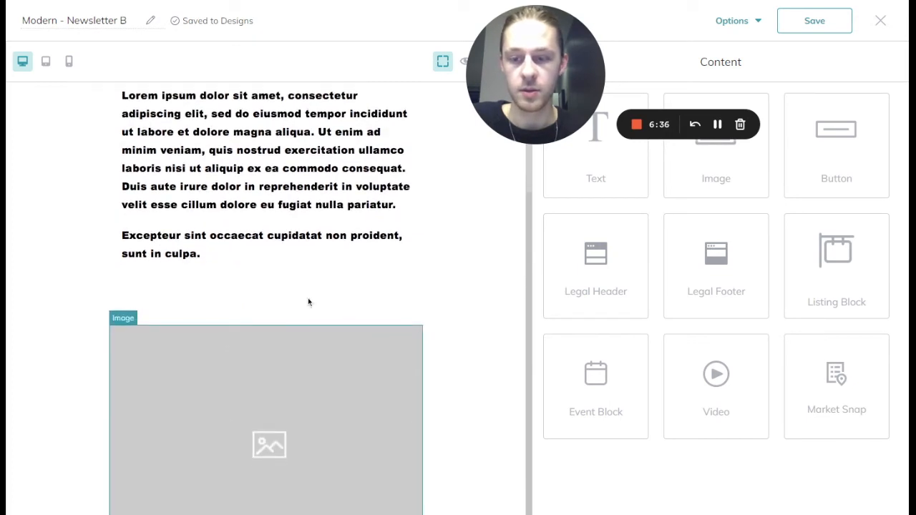
click(309, 292)
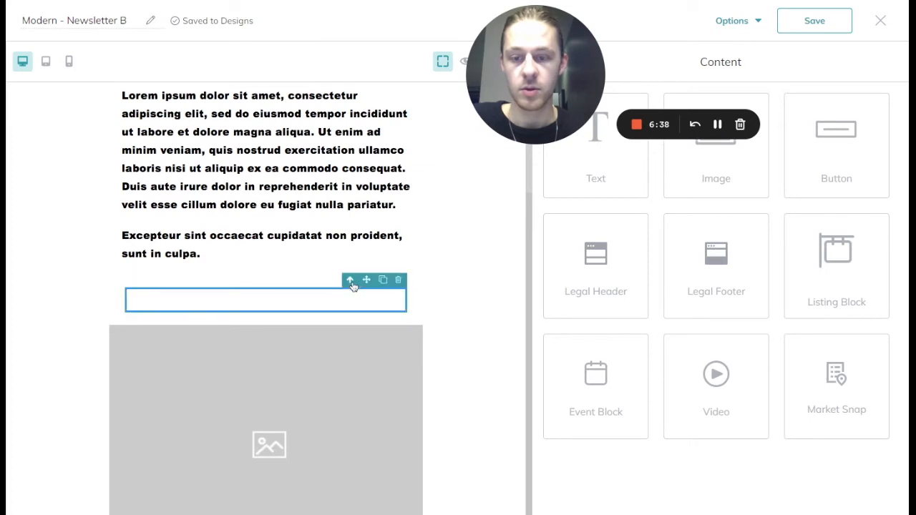
click(400, 280)
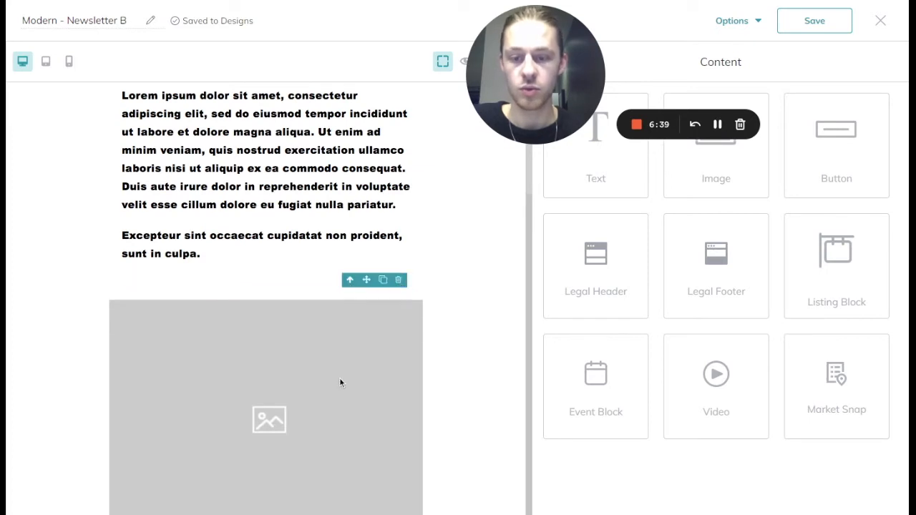
- Delete the subheadline banner and both body paragraphs beneath the second section's image placeholder
click(343, 354)
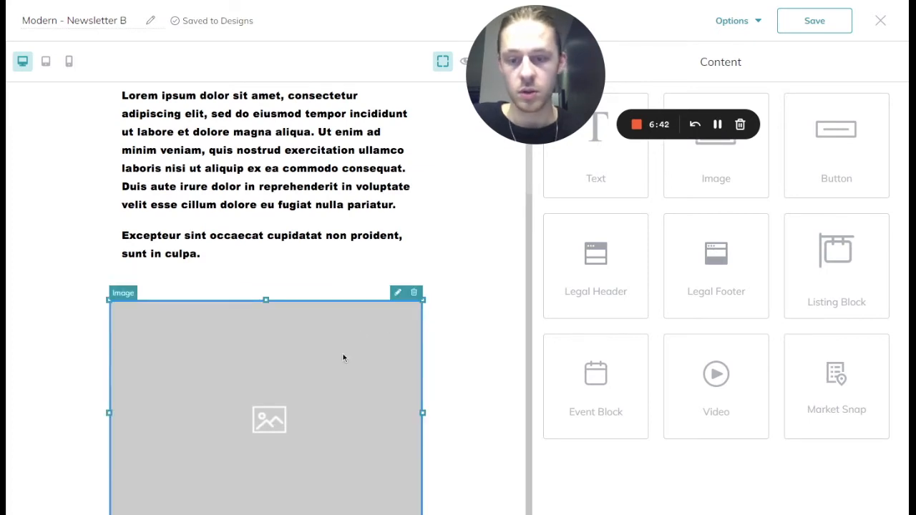
scroll(343, 354, down, 3)
scroll(341, 337, down, 1)
click(336, 300)
click(351, 265)
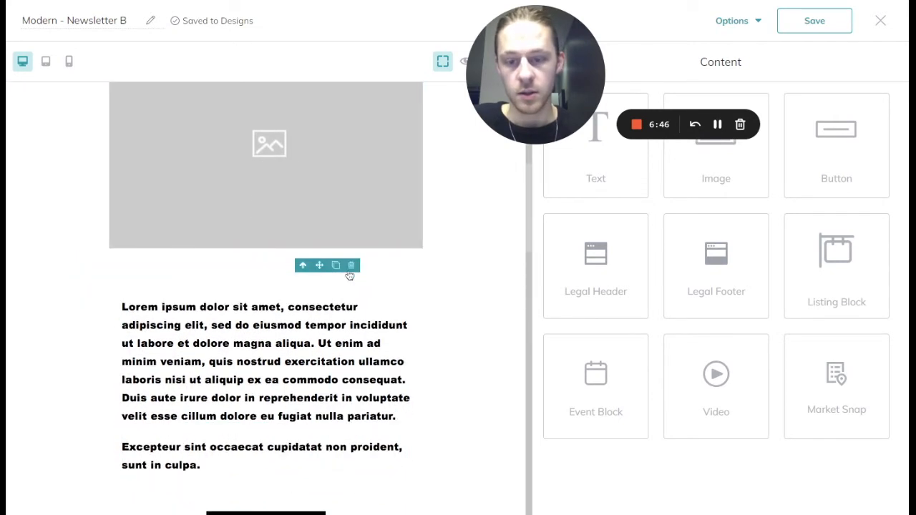
click(326, 313)
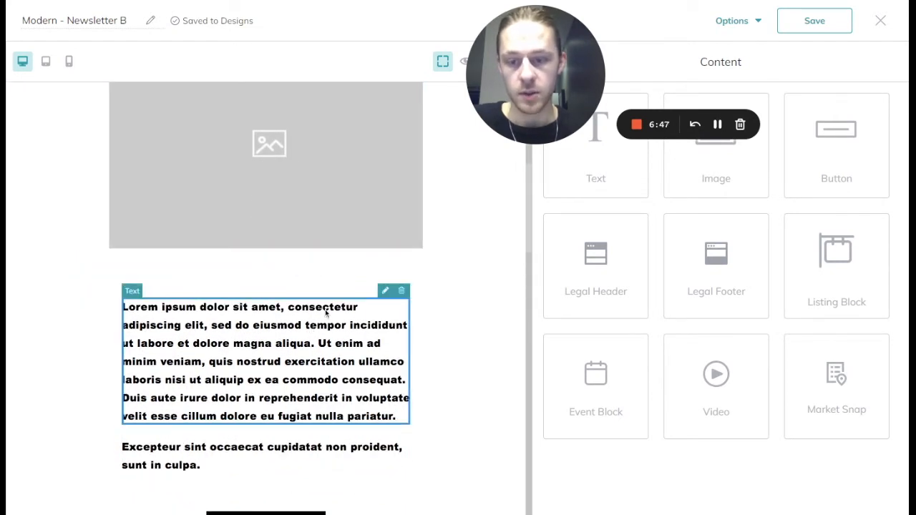
click(402, 294)
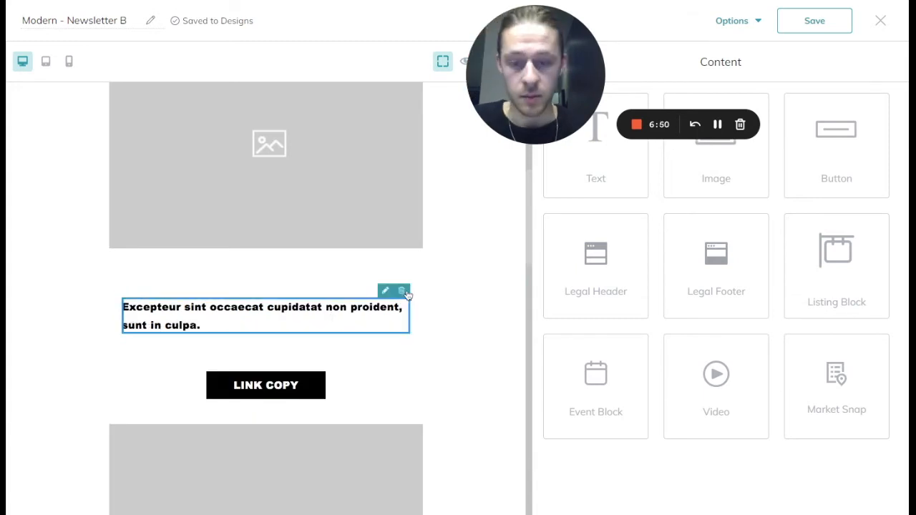
click(402, 292)
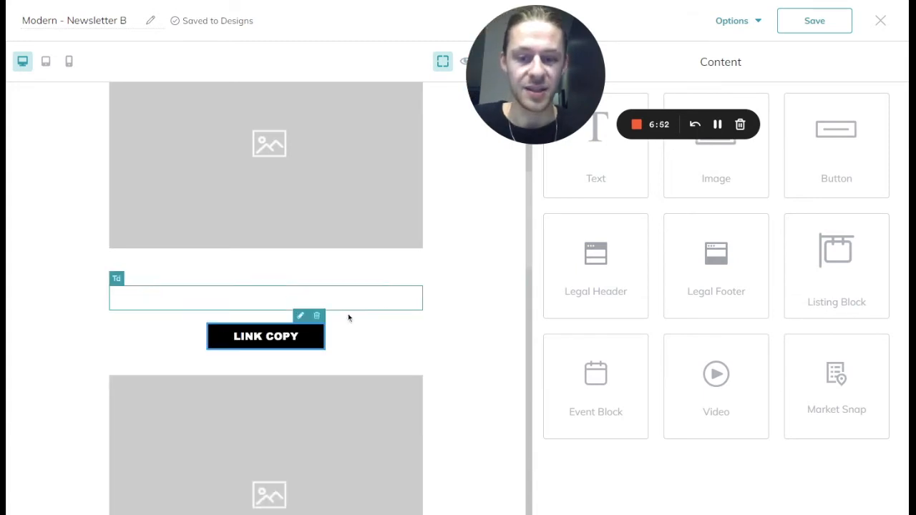
- Delete the second section's LINK COPY button with its empty cell, and the image placeholder that follows
click(315, 319)
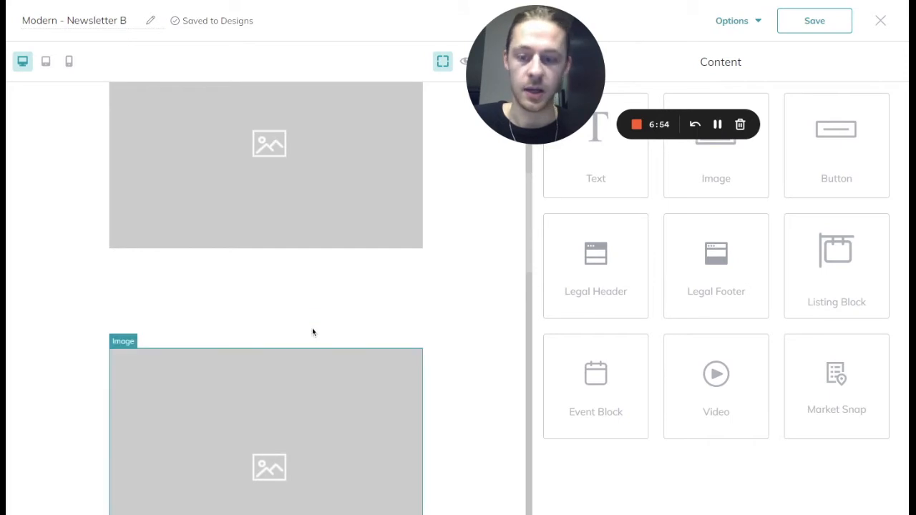
click(399, 305)
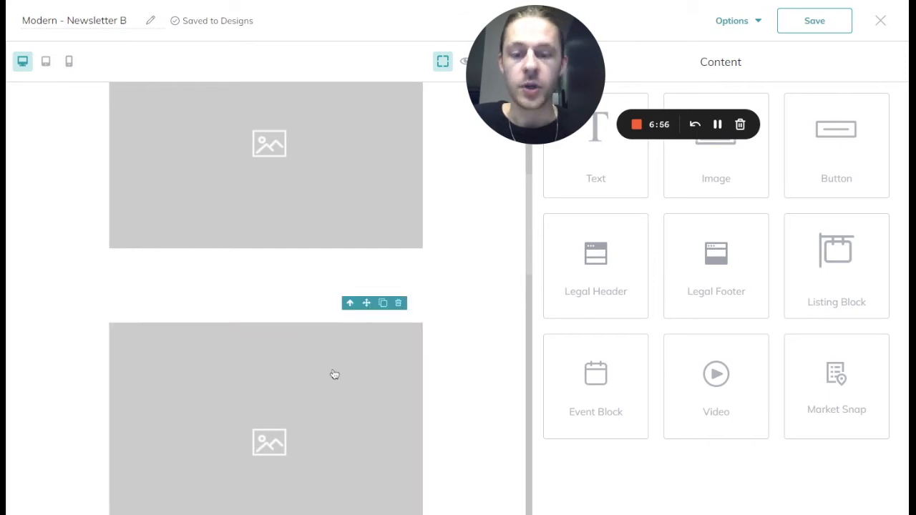
click(333, 375)
click(414, 318)
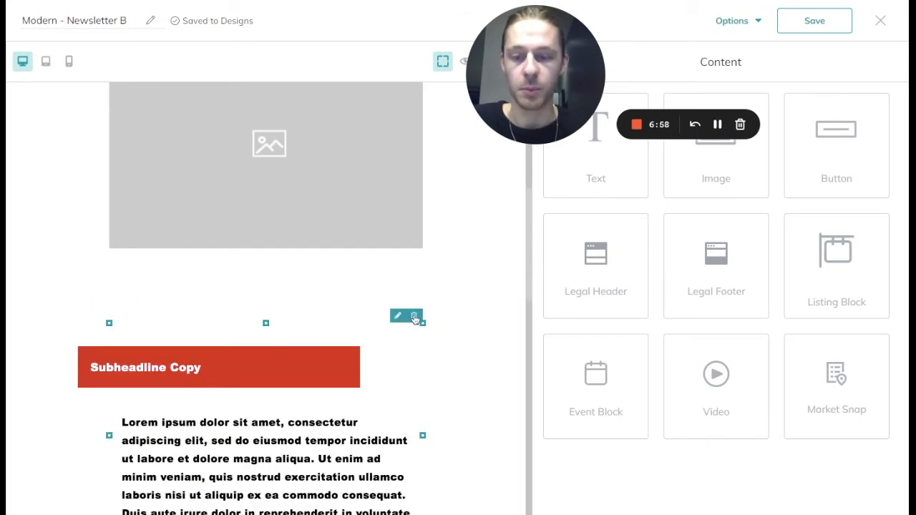
- Delete the last section's Subheadline Copy banner and both of its body paragraphs
scroll(415, 317, down, 2)
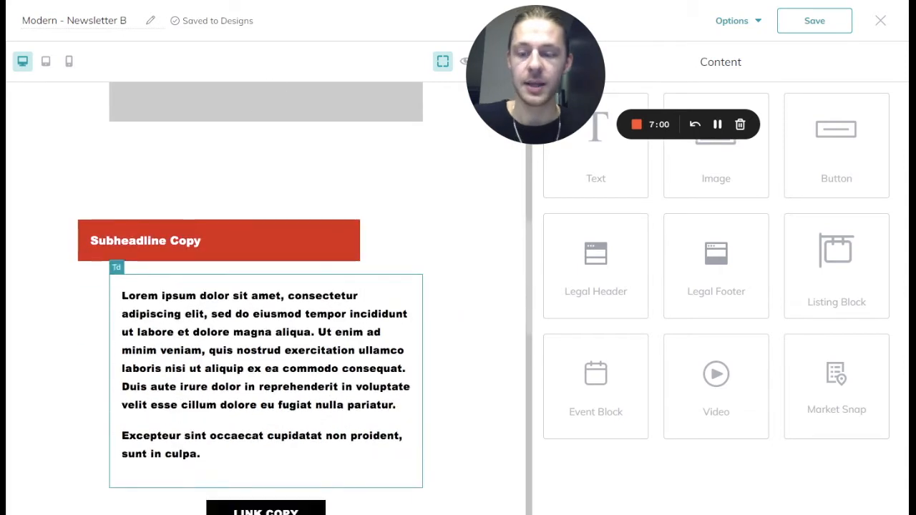
click(296, 240)
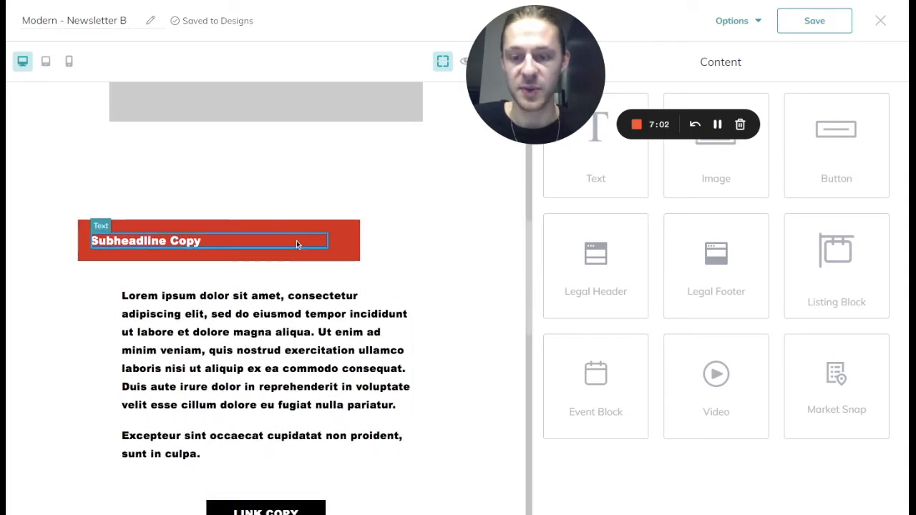
click(345, 227)
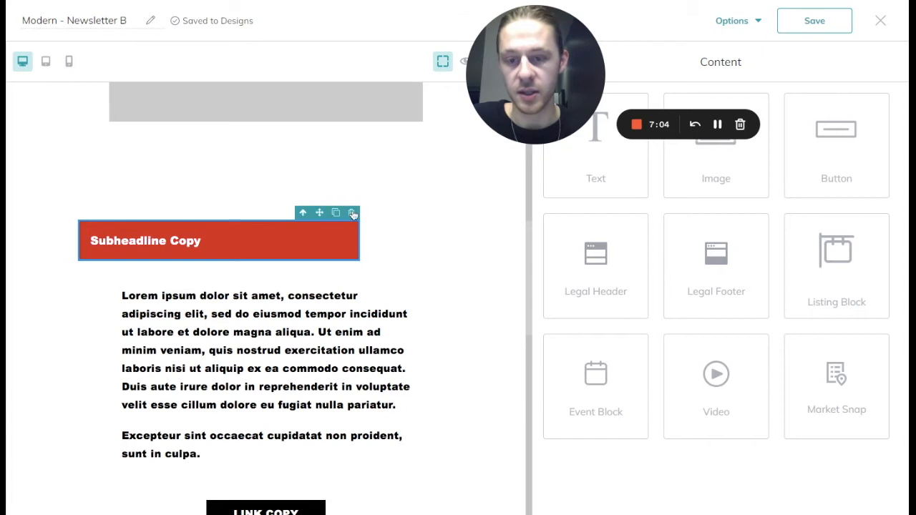
click(337, 211)
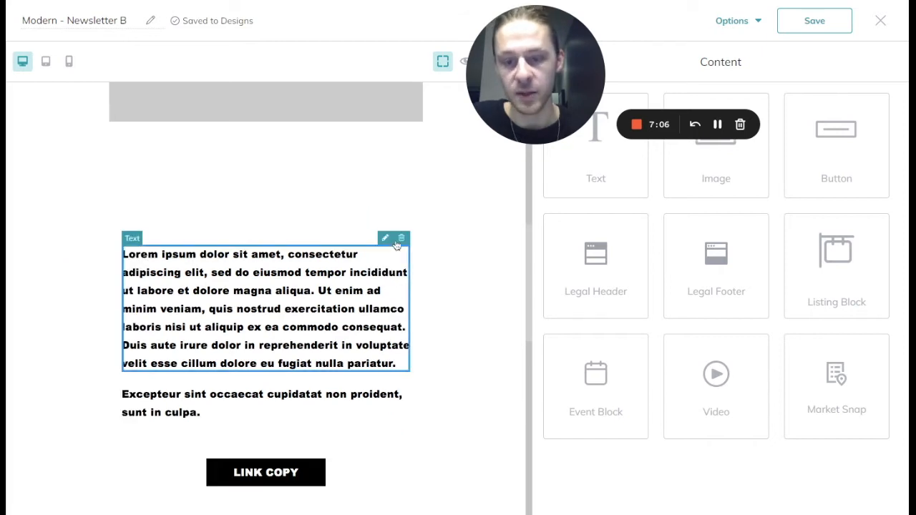
click(401, 238)
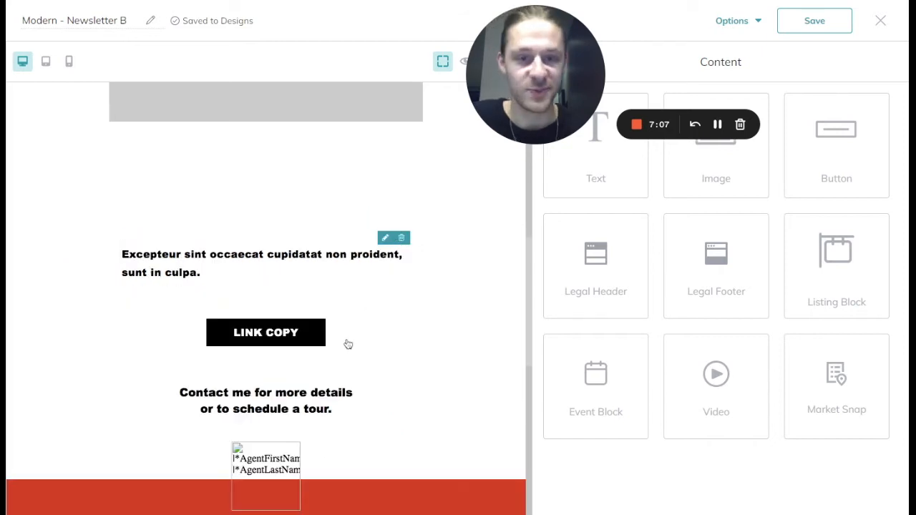
click(362, 262)
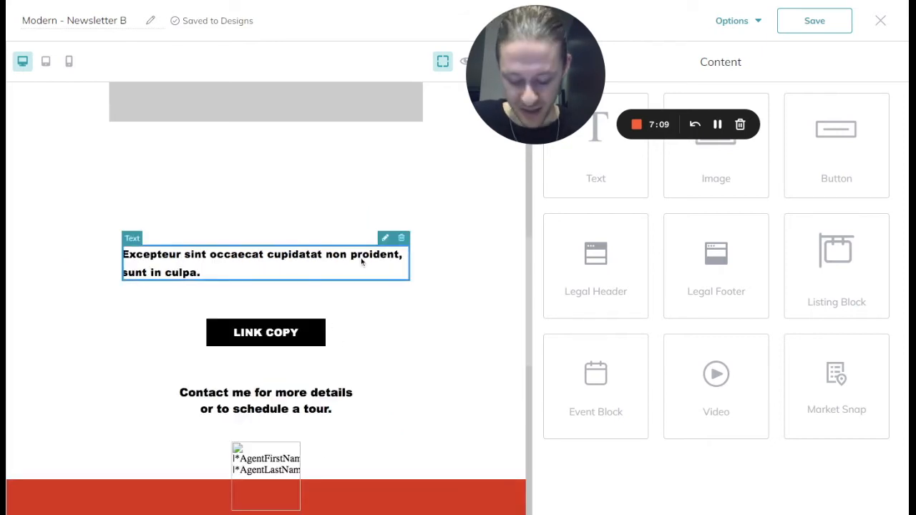
click(402, 239)
- Delete the last section's LINK COPY button and the "Contact me for more details or to schedule a tour." text
click(306, 281)
click(317, 266)
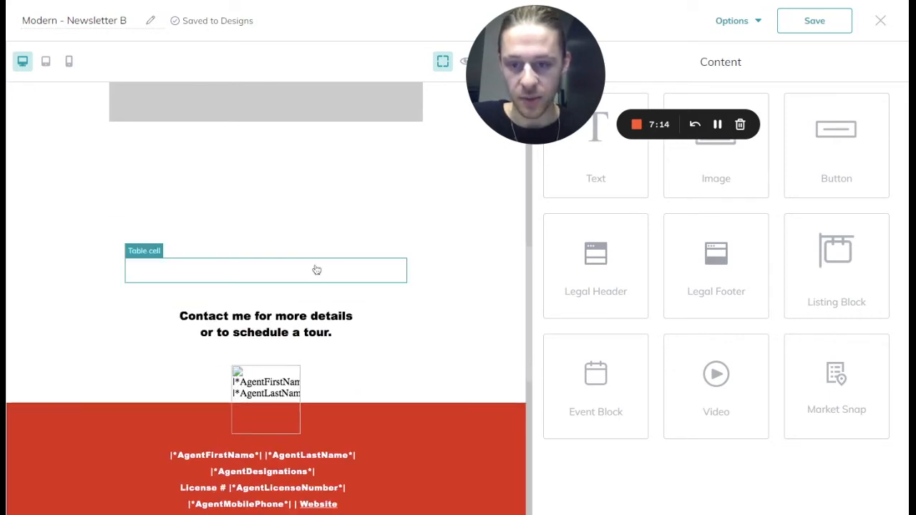
click(365, 321)
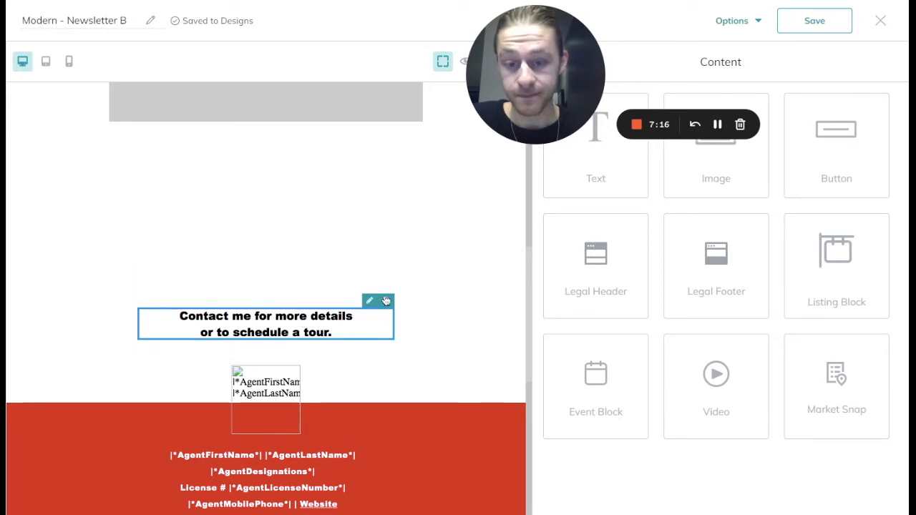
click(386, 300)
- Delete the leftover empty table cells between the remaining image placeholder and the agent photo
click(318, 262)
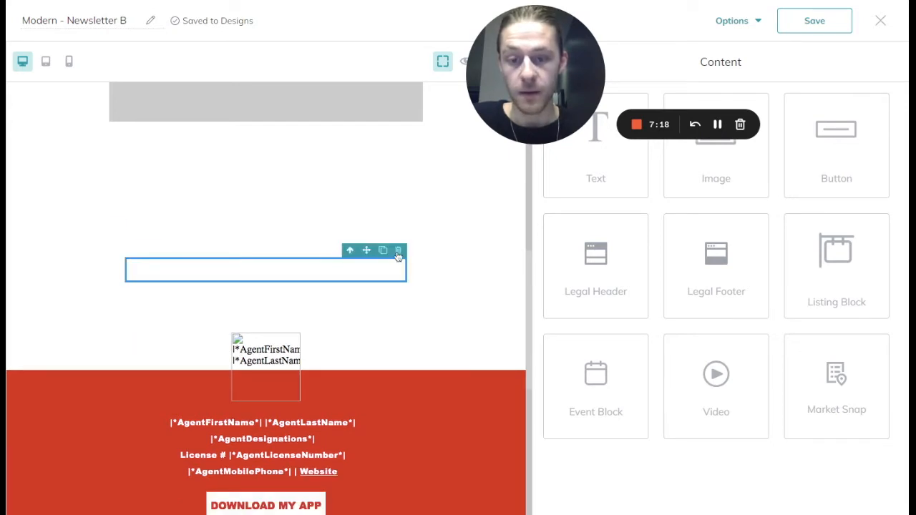
click(399, 251)
click(330, 241)
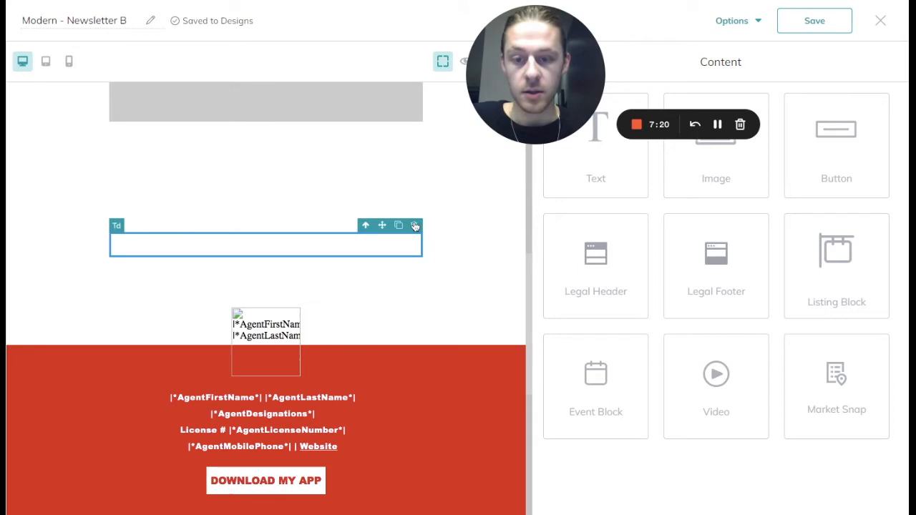
click(415, 226)
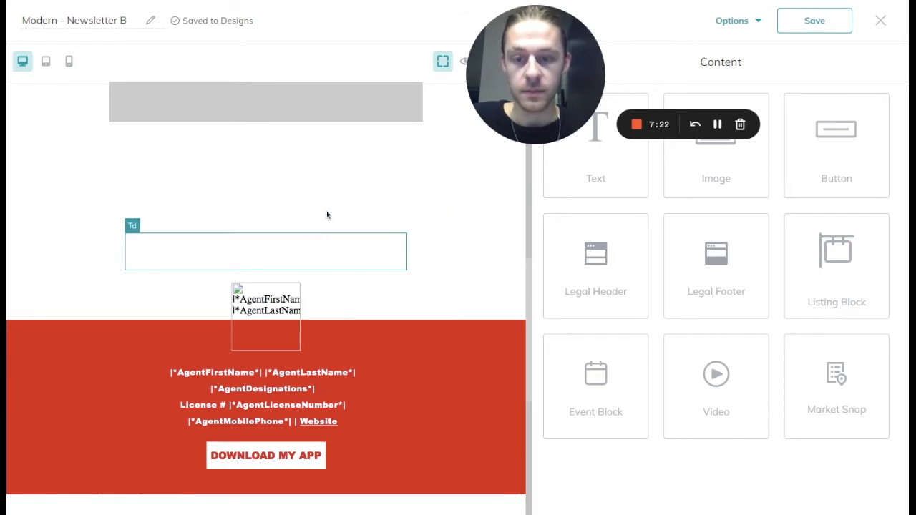
click(327, 213)
click(445, 205)
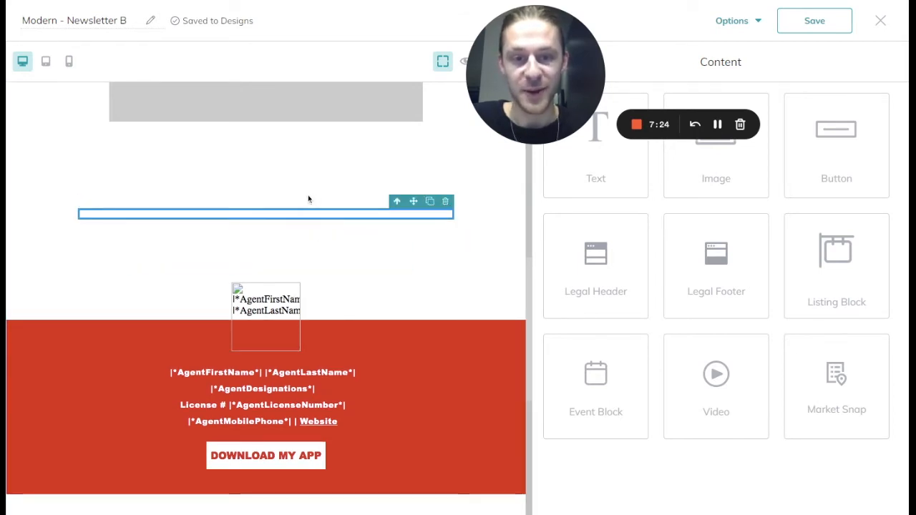
click(307, 192)
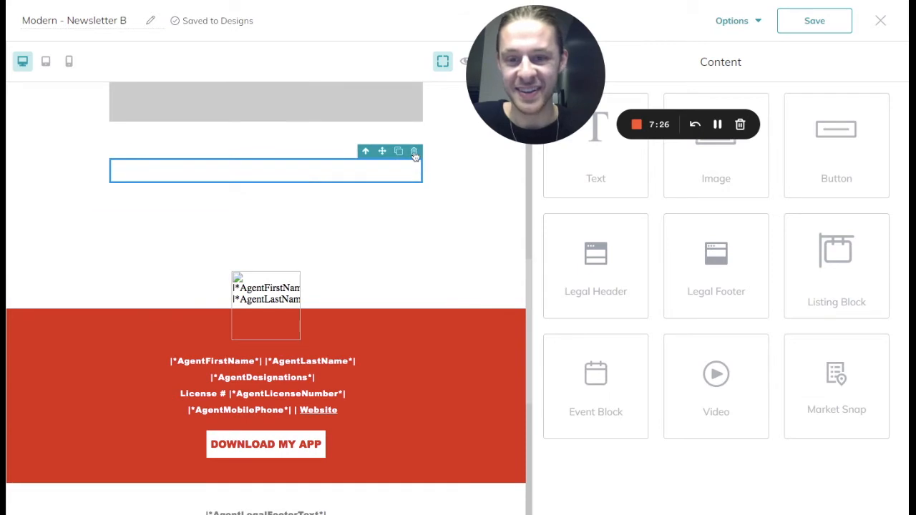
click(414, 151)
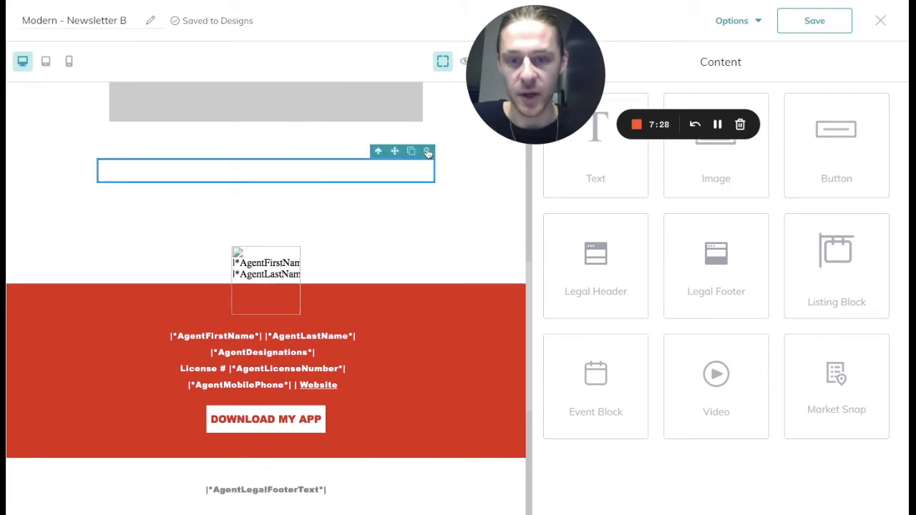
click(427, 152)
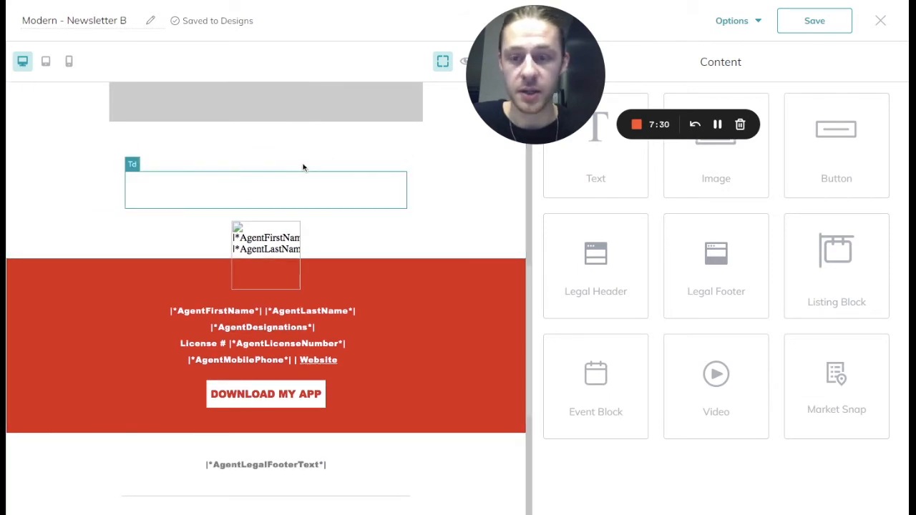
click(346, 179)
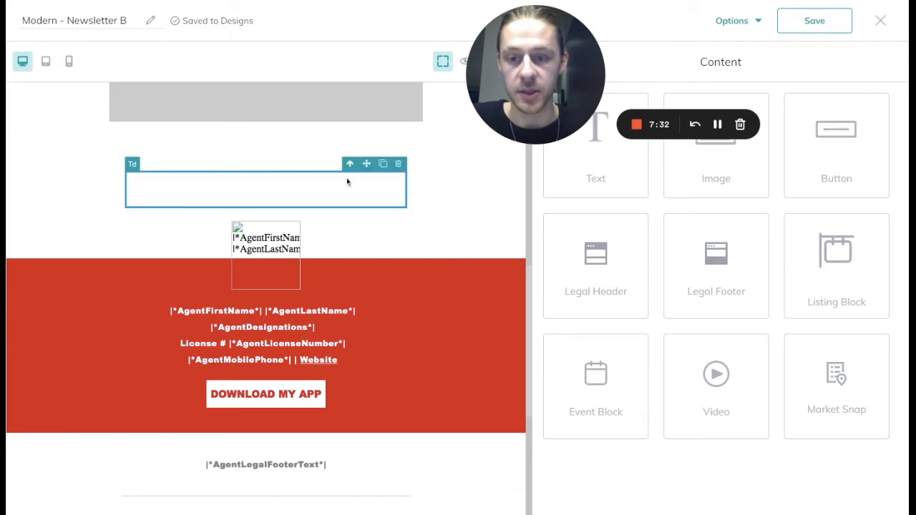
click(400, 166)
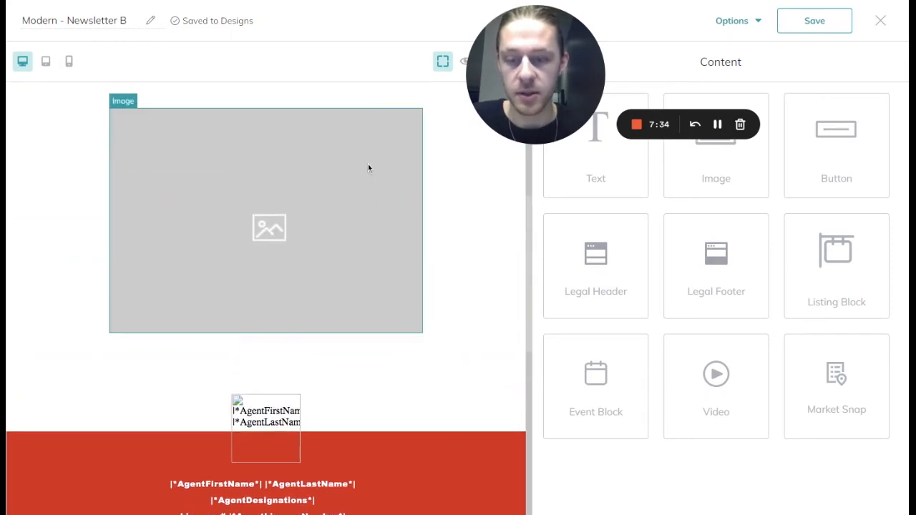
scroll(356, 325, up, 5)
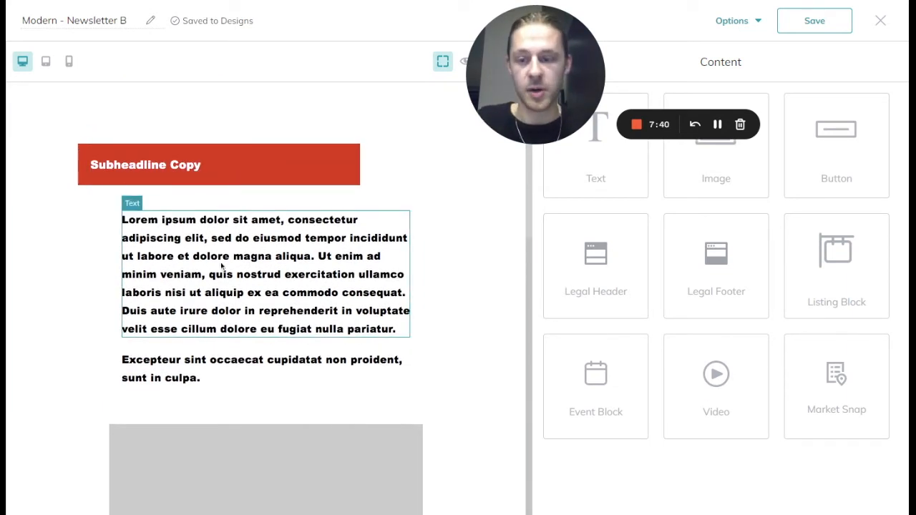
scroll(213, 315, down, 3)
scroll(213, 316, down, 2)
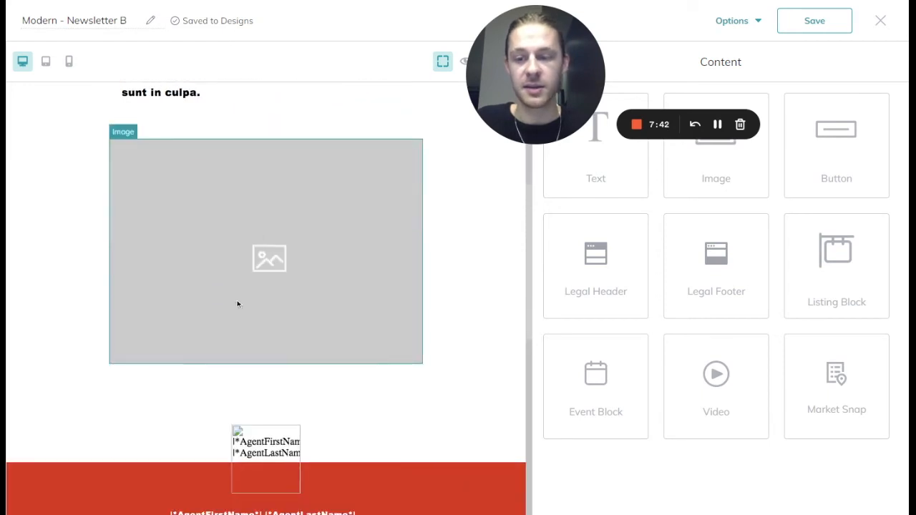
scroll(260, 246, down, 5)
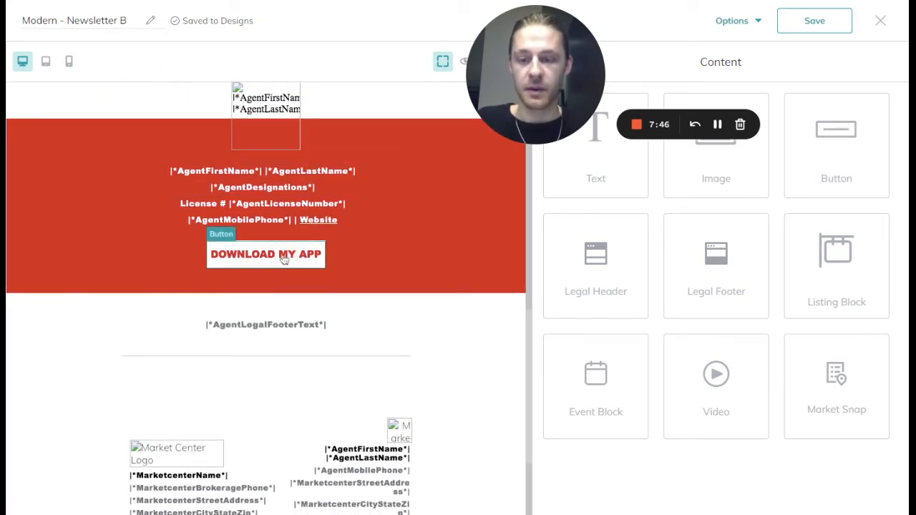
- Delete the DOWNLOAD MY APP button from the red agent contact section
click(319, 235)
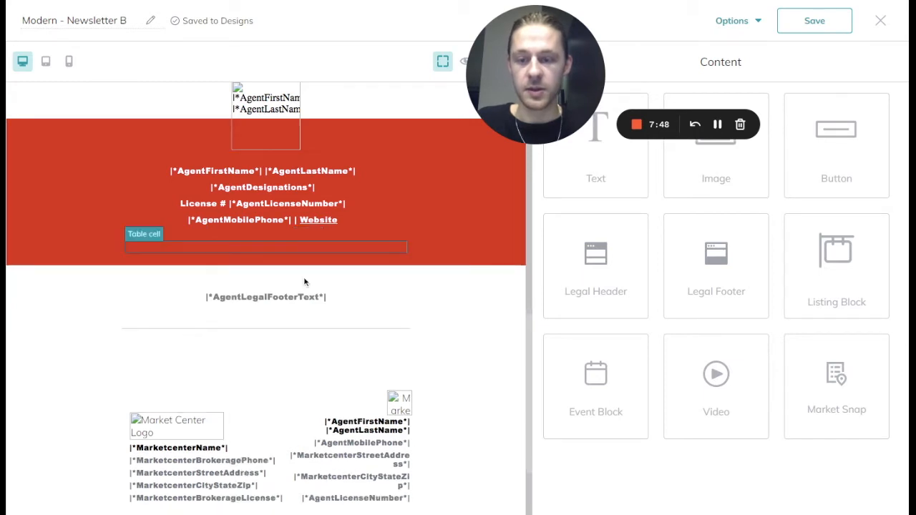
scroll(305, 282, down, 3)
scroll(304, 282, up, 5)
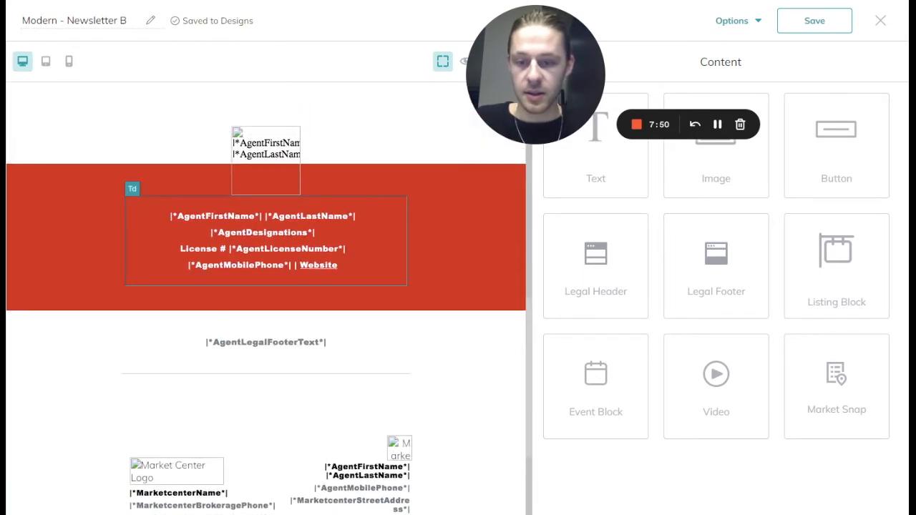
- Open the settings of the remaining image placeholder above the agent photo
scroll(296, 326, up, 10)
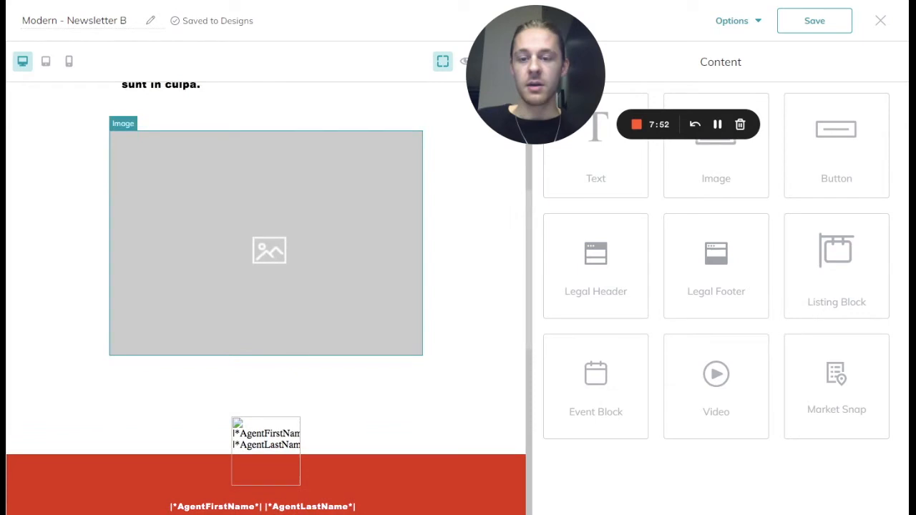
scroll(296, 326, down, 2)
click(295, 326)
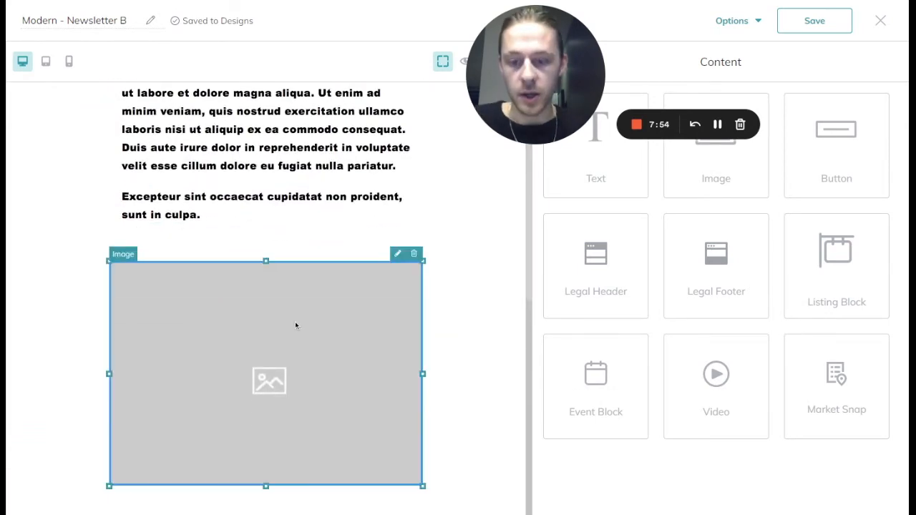
click(396, 256)
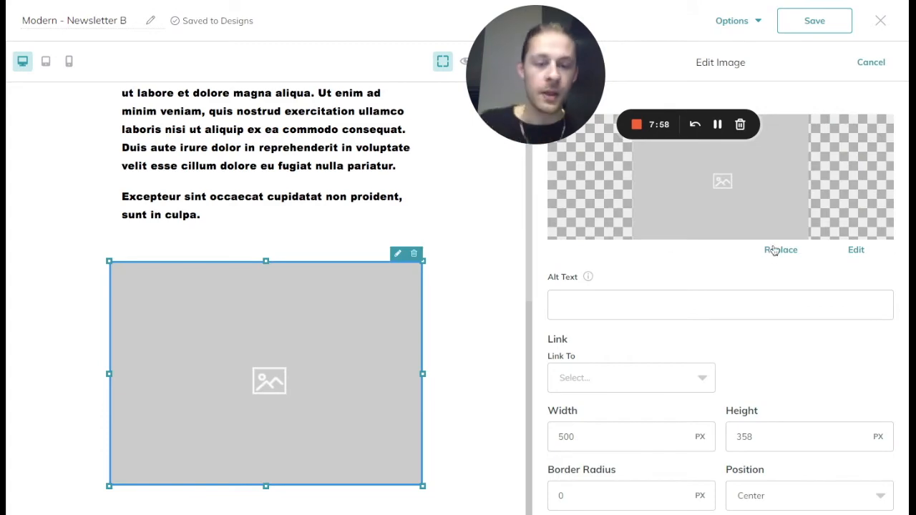
click(859, 251)
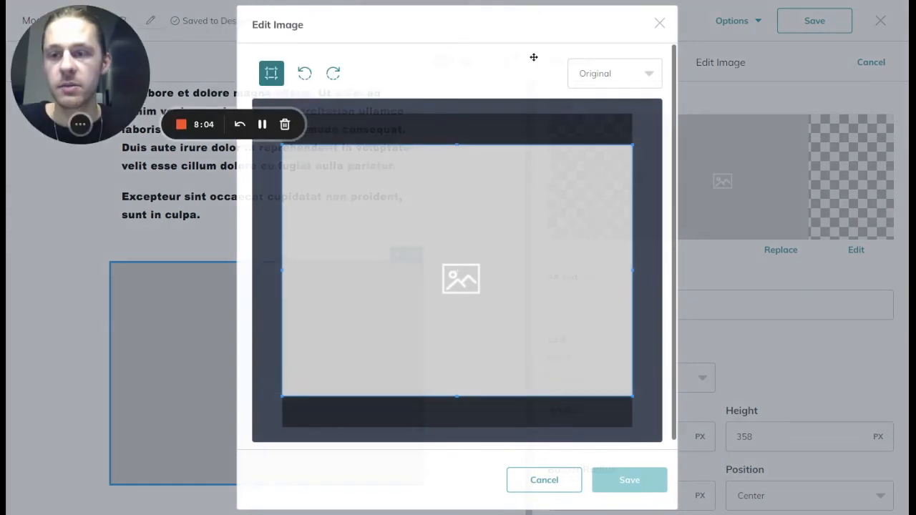
scroll(509, 408, down, 1)
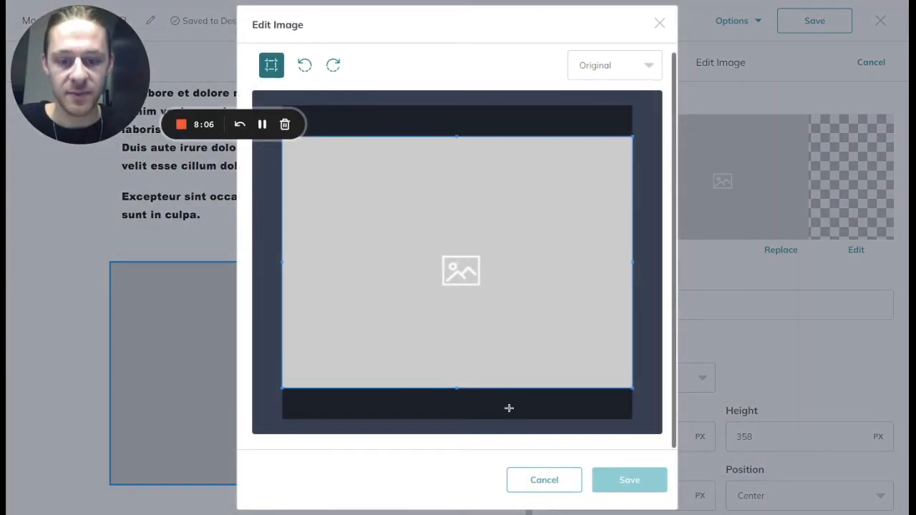
scroll(421, 294, up, 1)
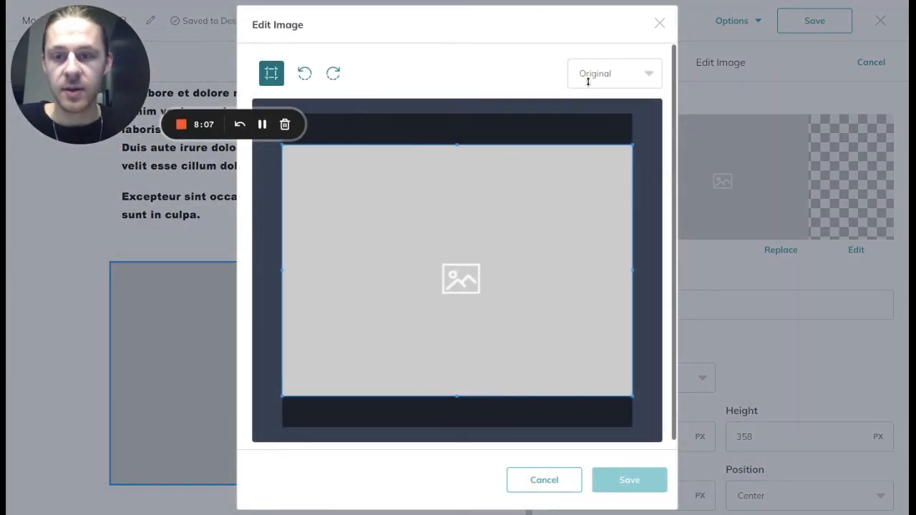
click(659, 23)
- Upload the three exported spring cleaning magazine pages to the image library while replacing the placeholder image
click(784, 254)
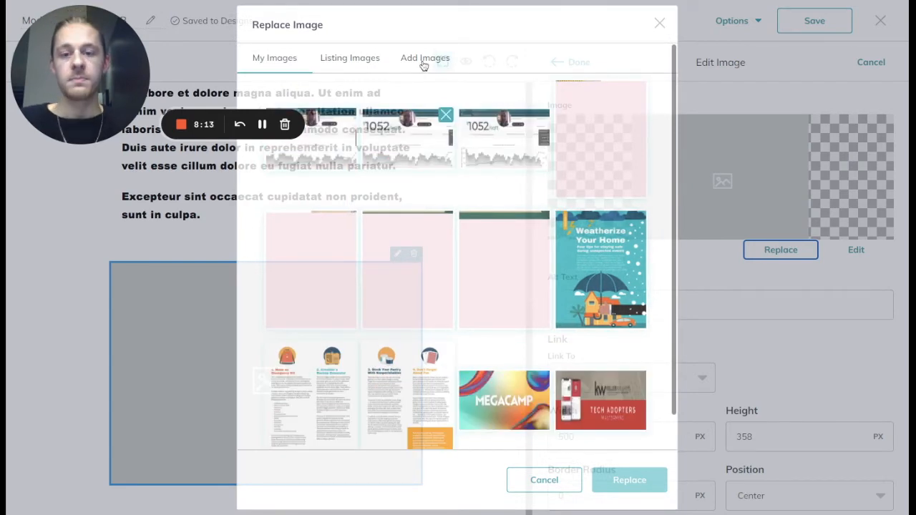
click(424, 58)
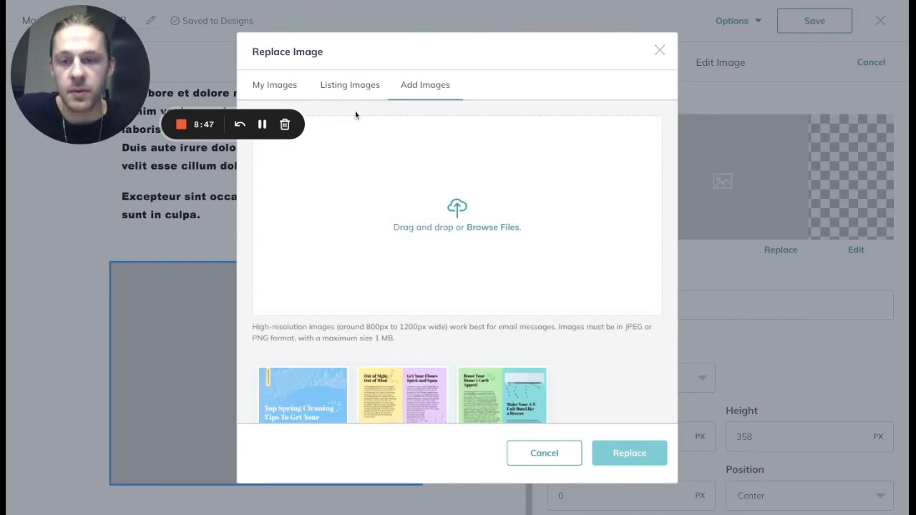
click(284, 87)
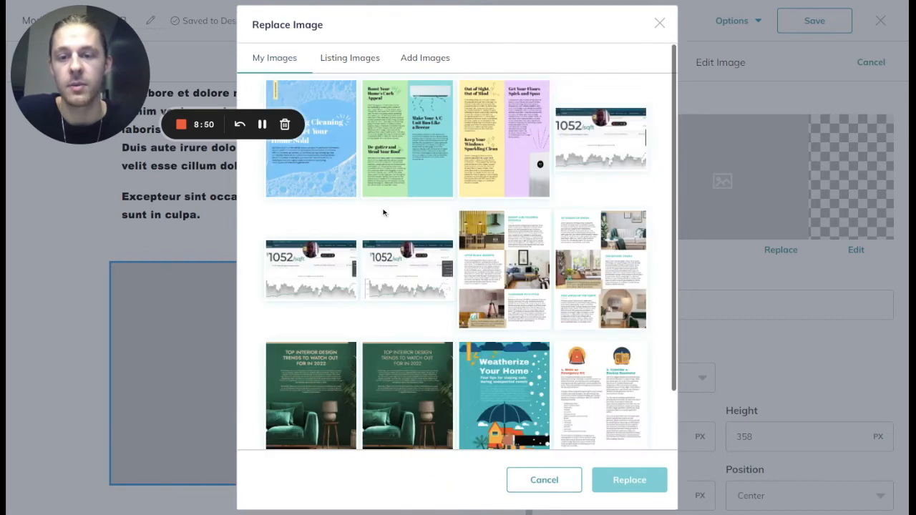
- Replace the placeholder with the blue "Top Spring Cleaning Tips To Get Your Home Sold" page and check how it fits the layout
click(317, 161)
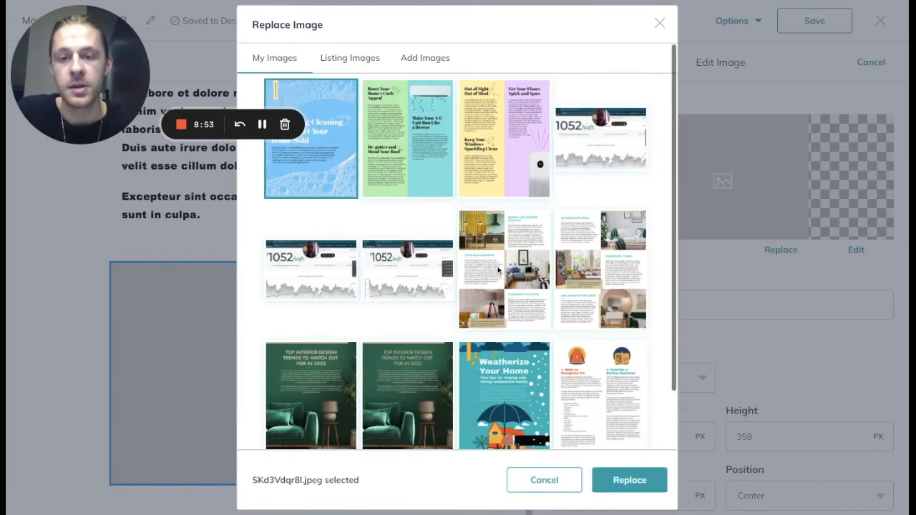
click(620, 480)
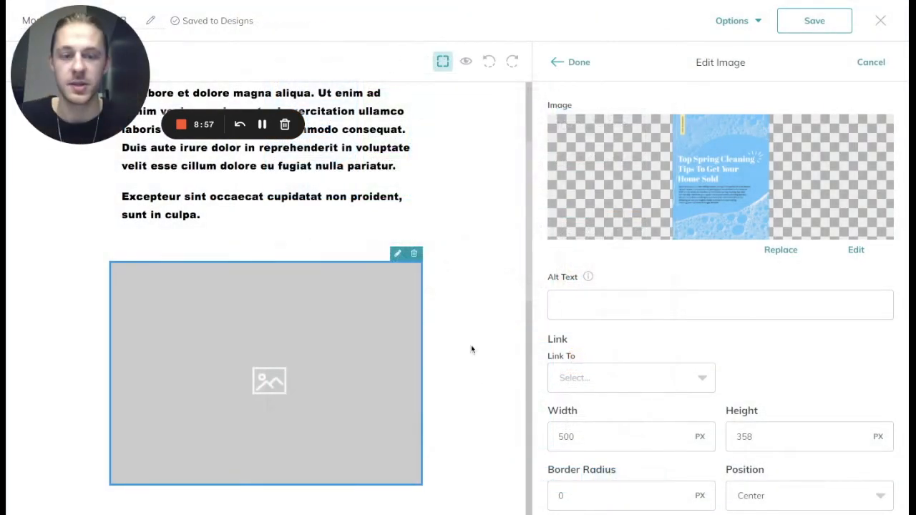
click(578, 63)
scroll(366, 305, down, 3)
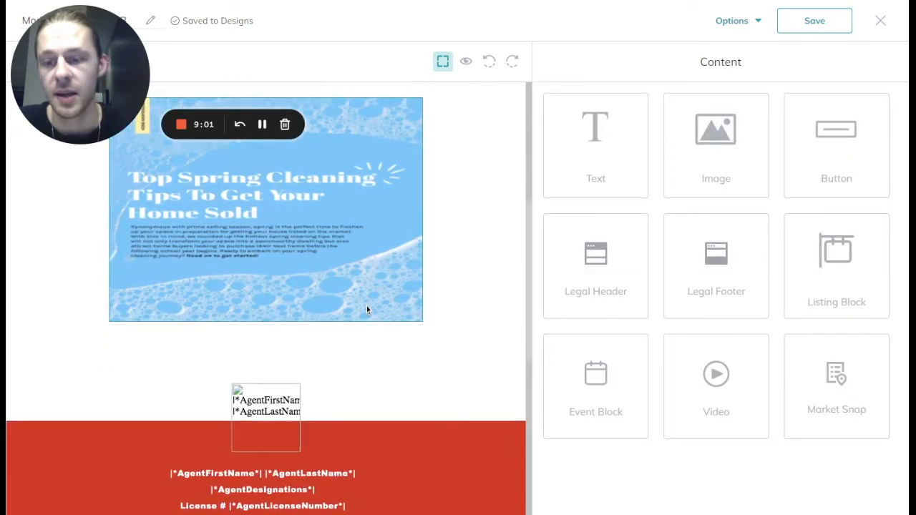
scroll(366, 309, up, 2)
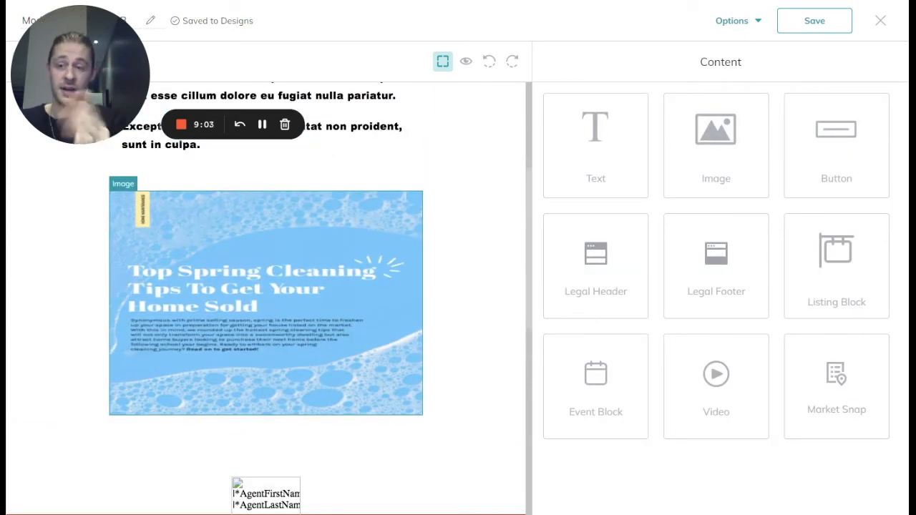
scroll(304, 294, down, 2)
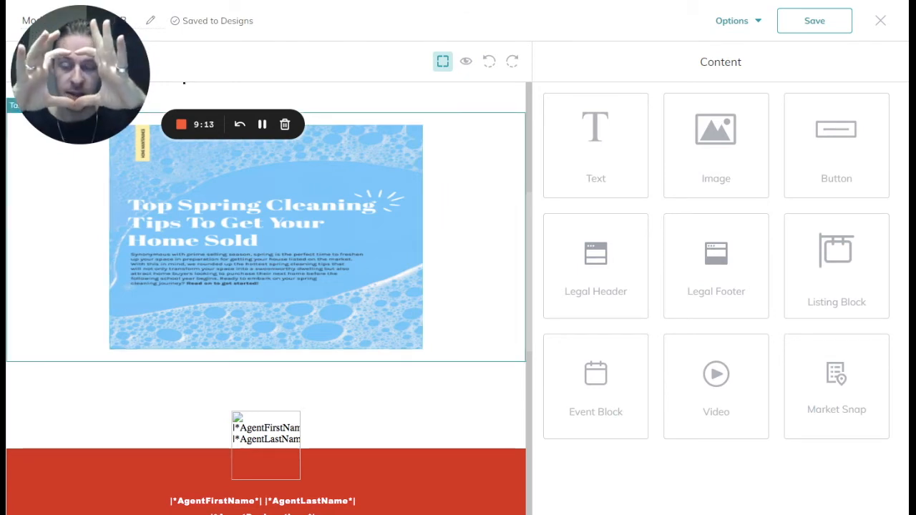
- Delete the stretched spring cleaning image and insert a new image block directly beneath the last body paragraph
click(331, 236)
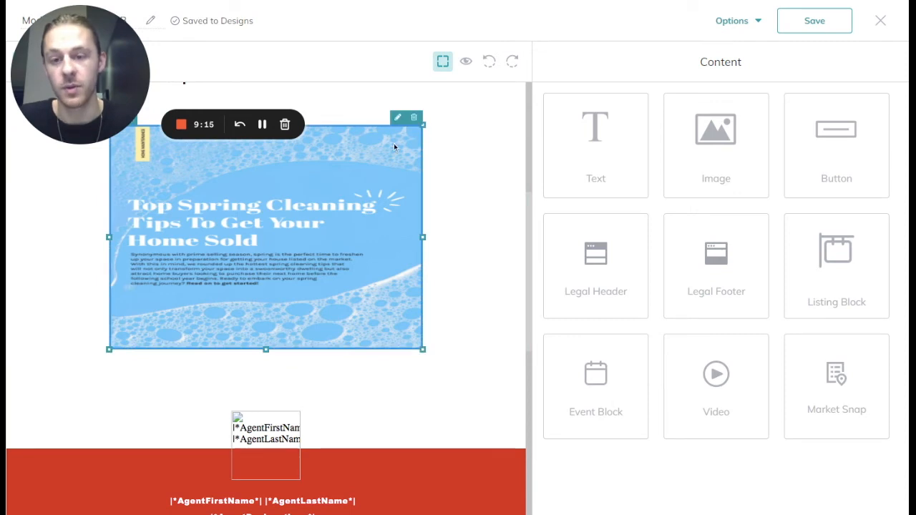
click(416, 121)
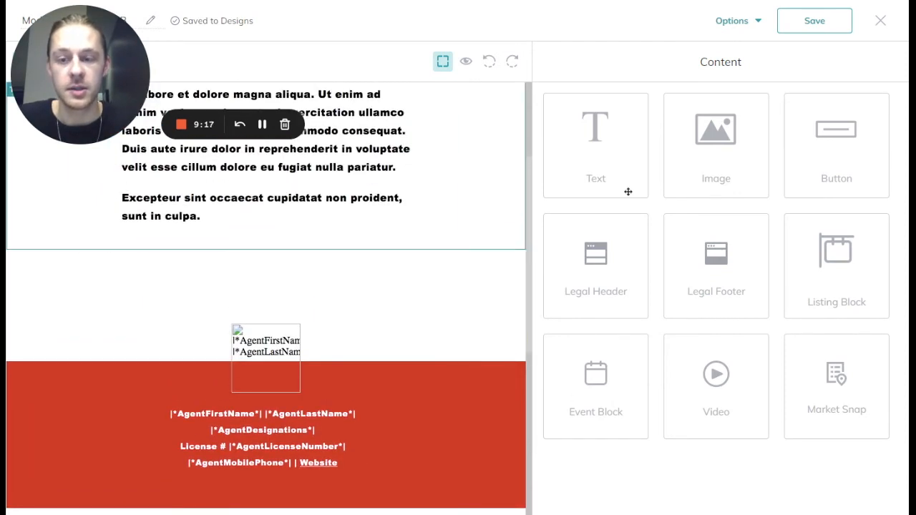
mouse_move(710, 160)
mouse_down()
mouse_move(286, 189)
mouse_move(266, 260)
mouse_move(268, 190)
mouse_move(267, 225)
mouse_up()
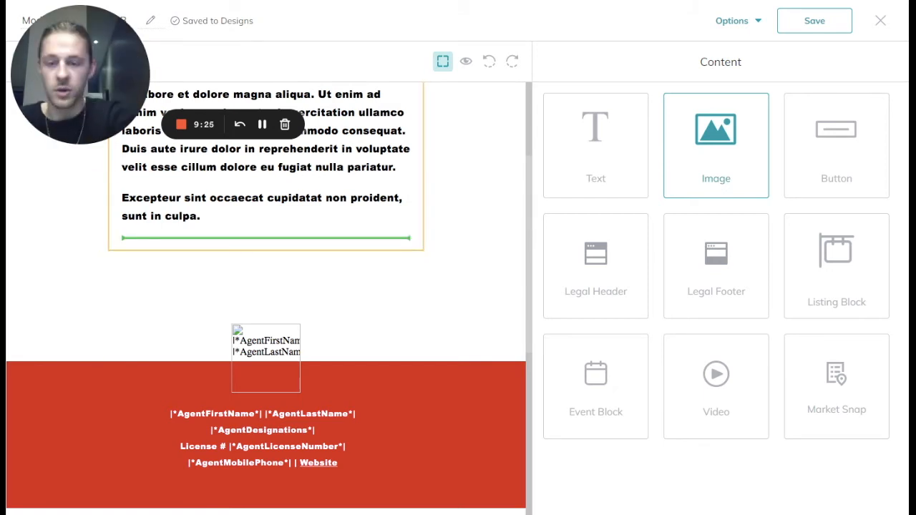
drag(268, 225, 279, 243)
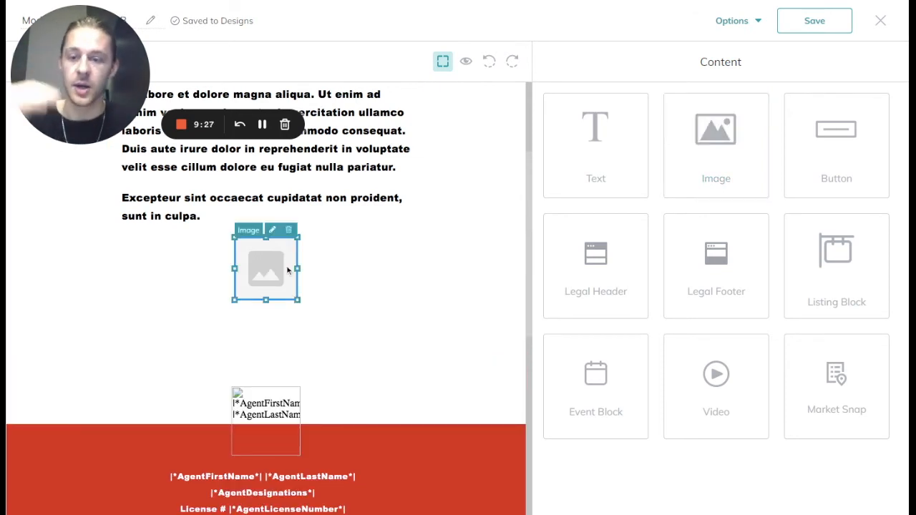
- Fill the new image block with the blue "Top Spring Cleaning Tips To Get Your Home Sold" page from the uploaded images
click(273, 231)
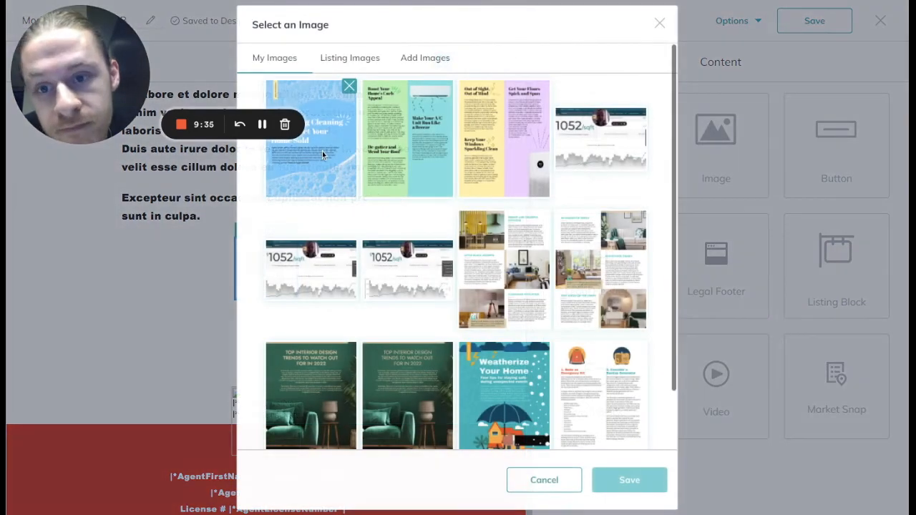
click(322, 151)
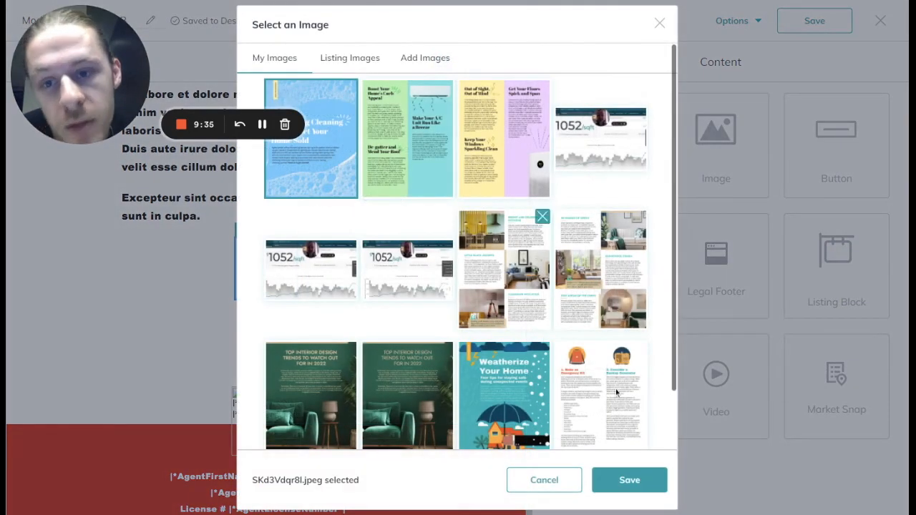
click(642, 479)
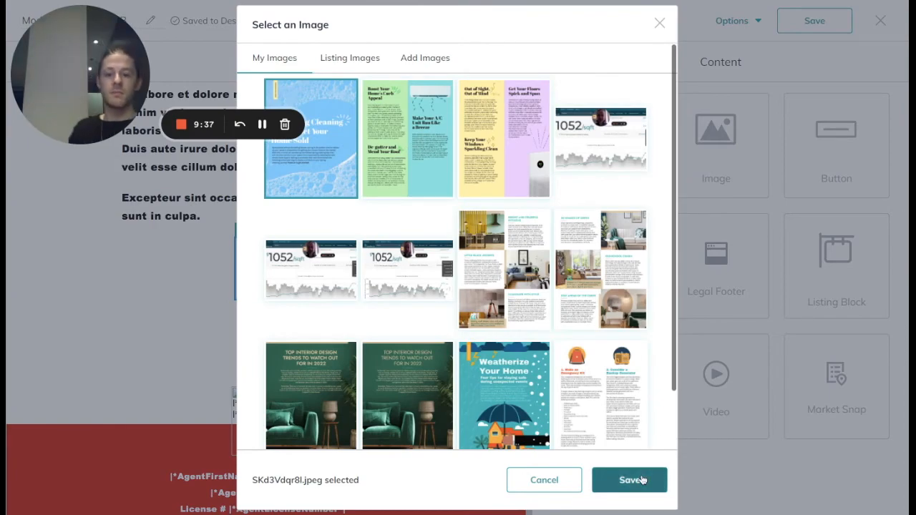
scroll(295, 322, down, 5)
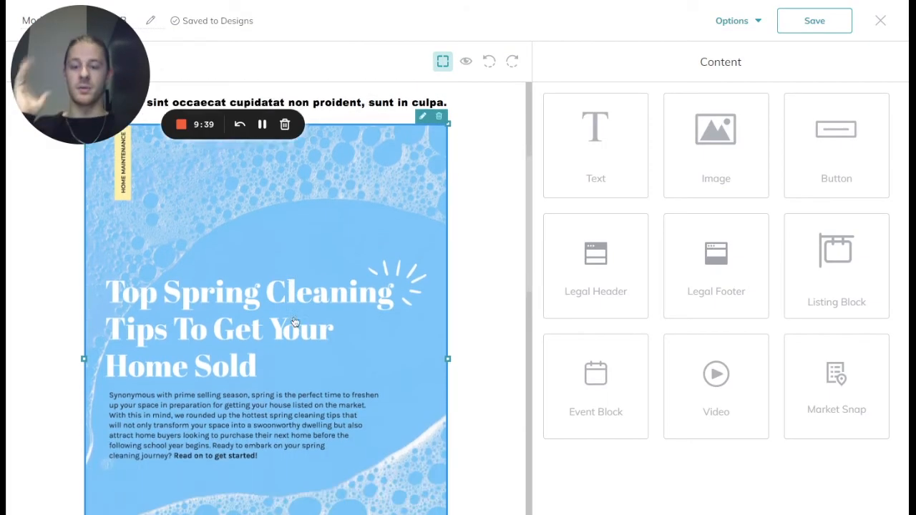
- Insert an image block below the spring cleaning cover and fill it with the green and turquoise "Boost Your Home's Curb Appeal" page
scroll(295, 322, down, 3)
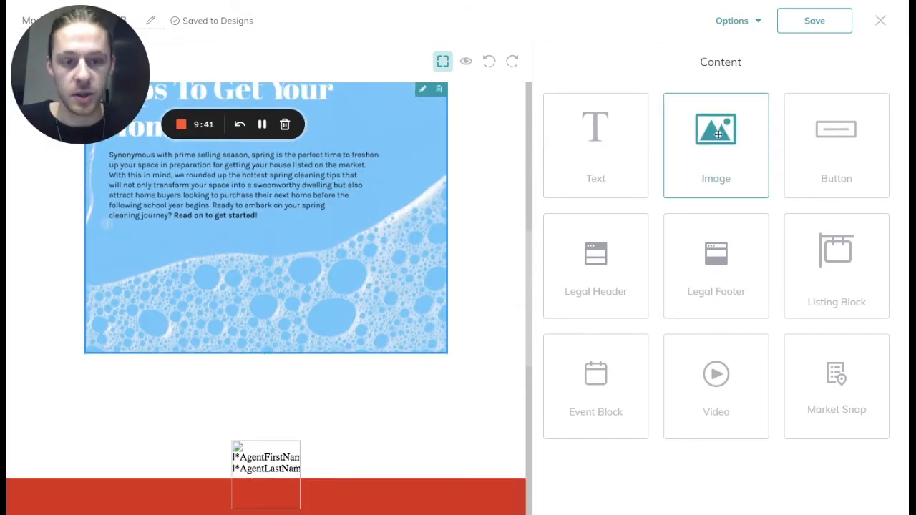
drag(719, 134, 718, 135)
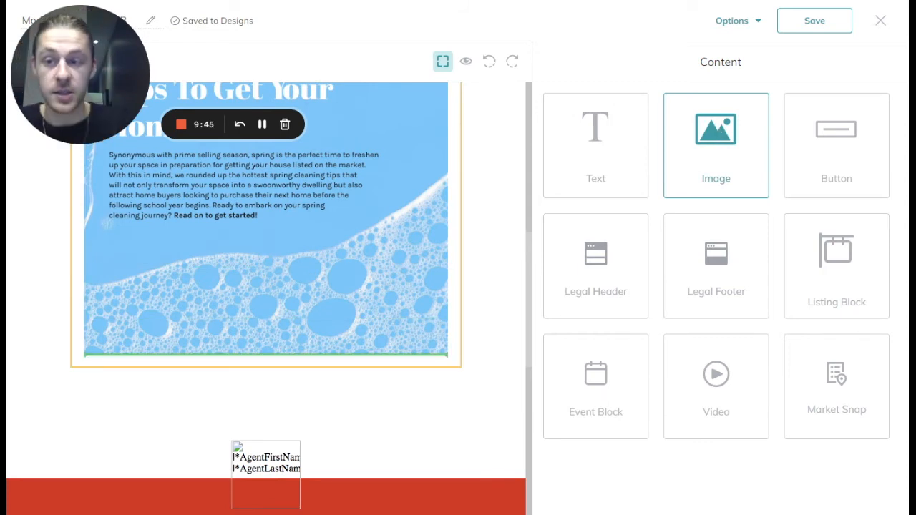
mouse_move(286, 351)
mouse_down()
mouse_move(283, 447)
mouse_move(305, 442)
mouse_move(283, 401)
mouse_move(283, 354)
mouse_up()
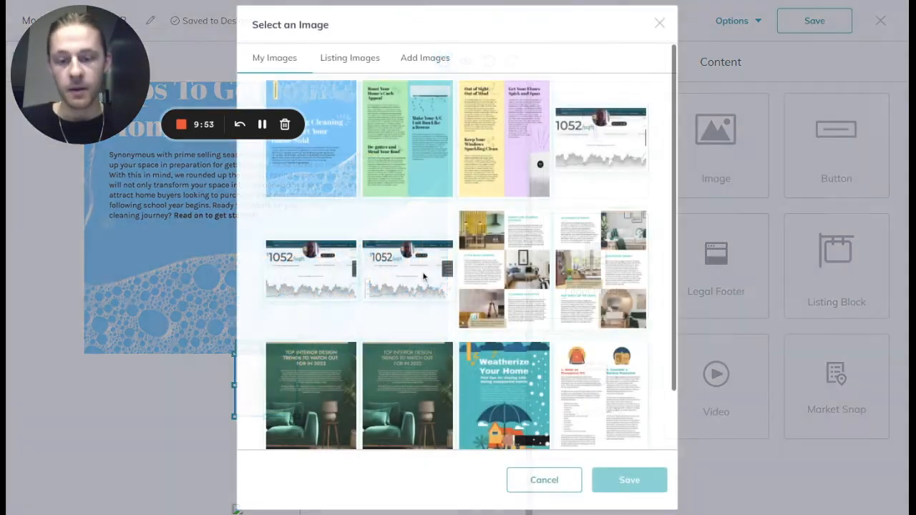
click(404, 141)
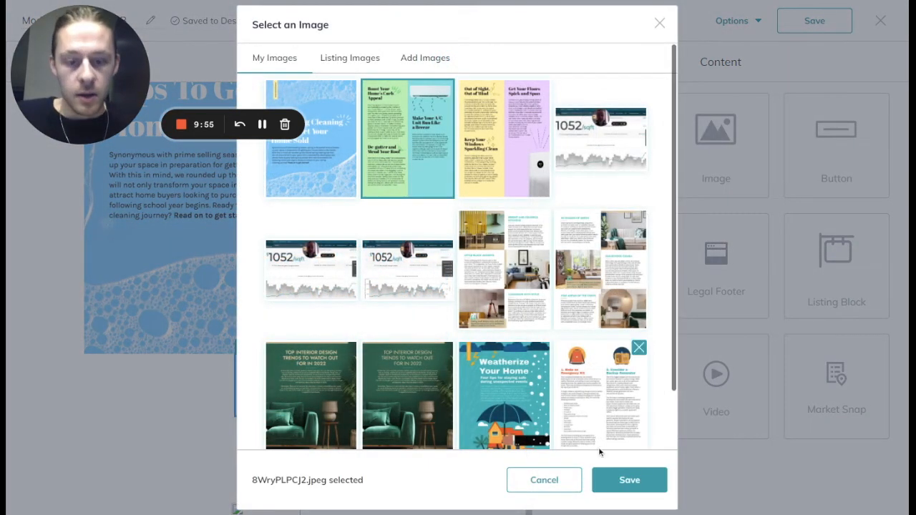
click(625, 480)
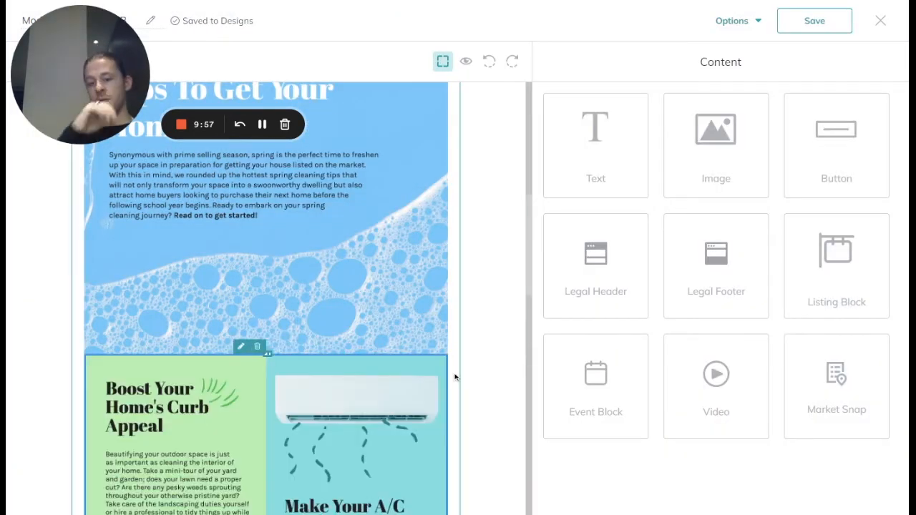
- Insert an image block below the curb appeal page and fill it with the yellow and purple "Out of Sight, Out of Mind" page
scroll(456, 377, down, 8)
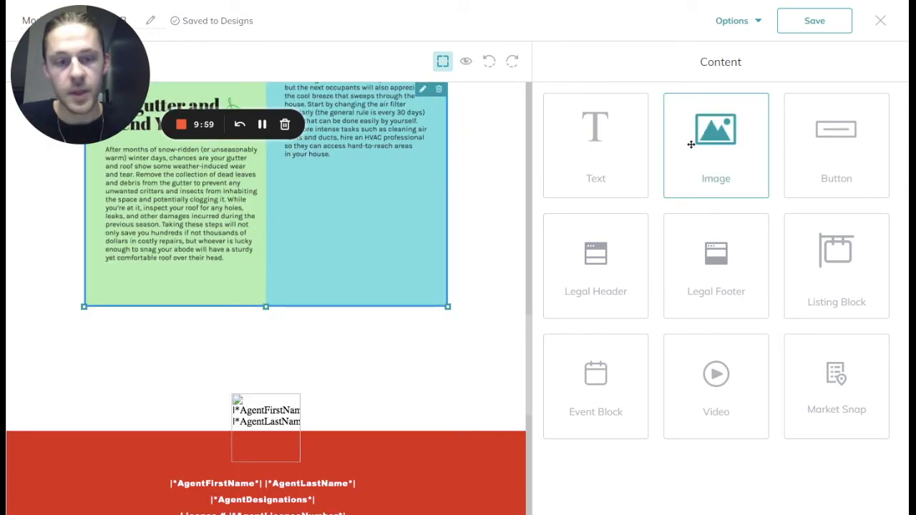
drag(703, 148, 434, 293)
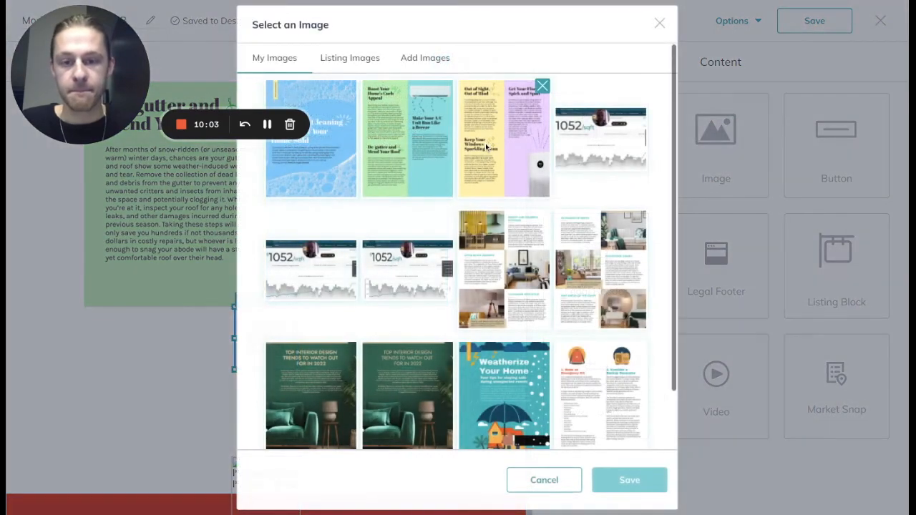
click(500, 152)
click(630, 481)
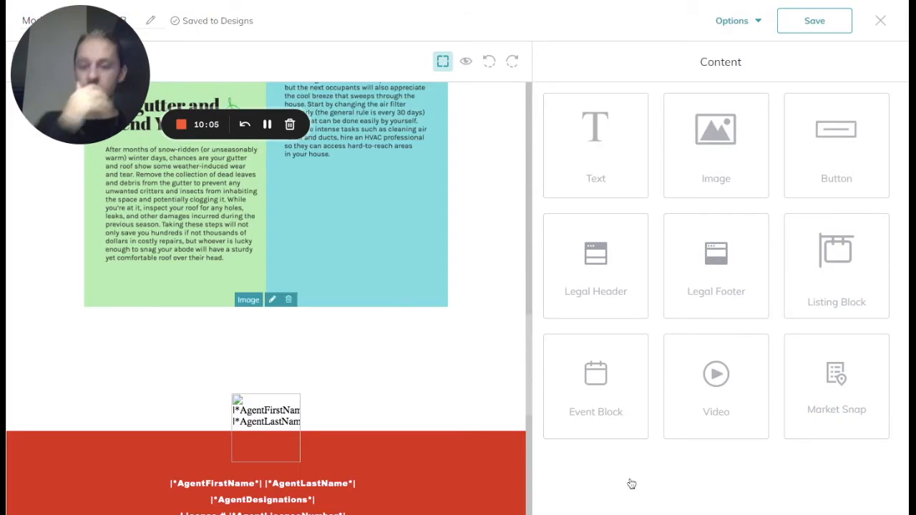
scroll(466, 418, down, 5)
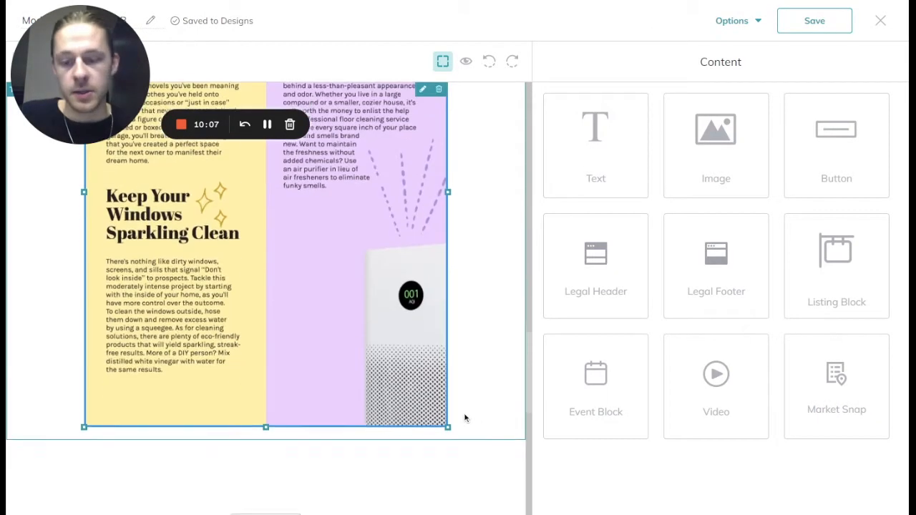
- Preview the newsletter in the desktop layout with the three magazine pages in place
scroll(466, 417, up, 6)
click(733, 24)
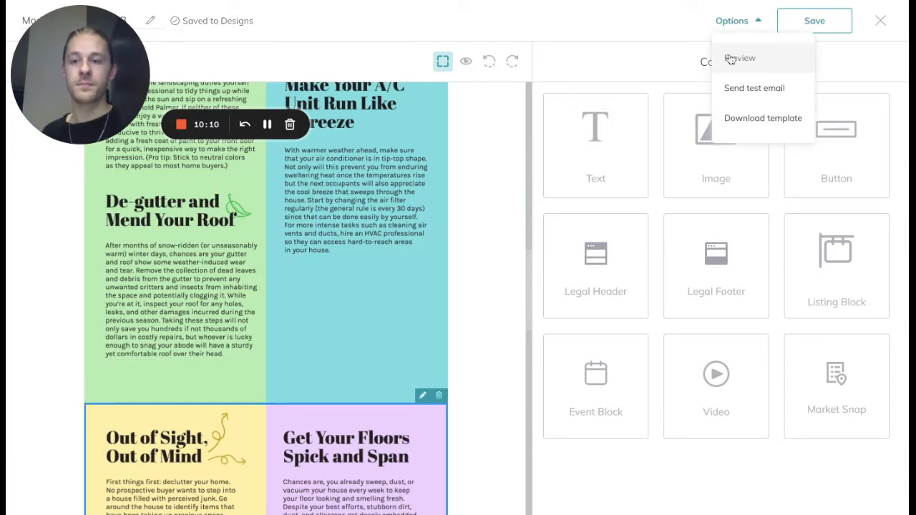
click(740, 58)
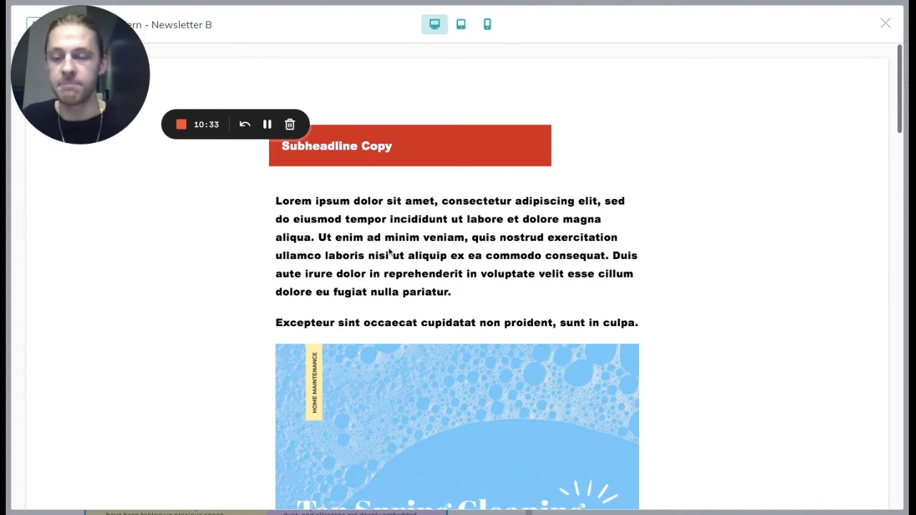
- Review the newsletter preview from the subheadline through the three magazine pages to the agent contact banner and brokerage footer, and close it
scroll(383, 269, down, 1)
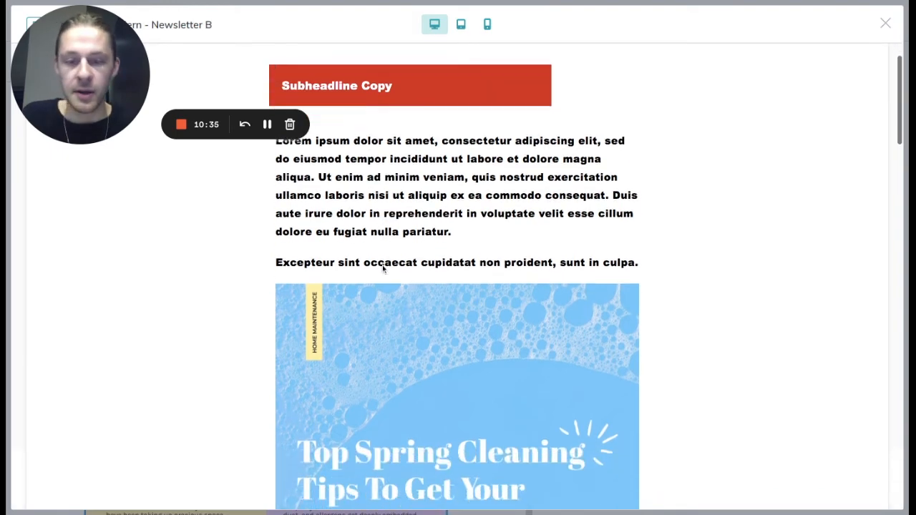
scroll(457, 276, down, 9)
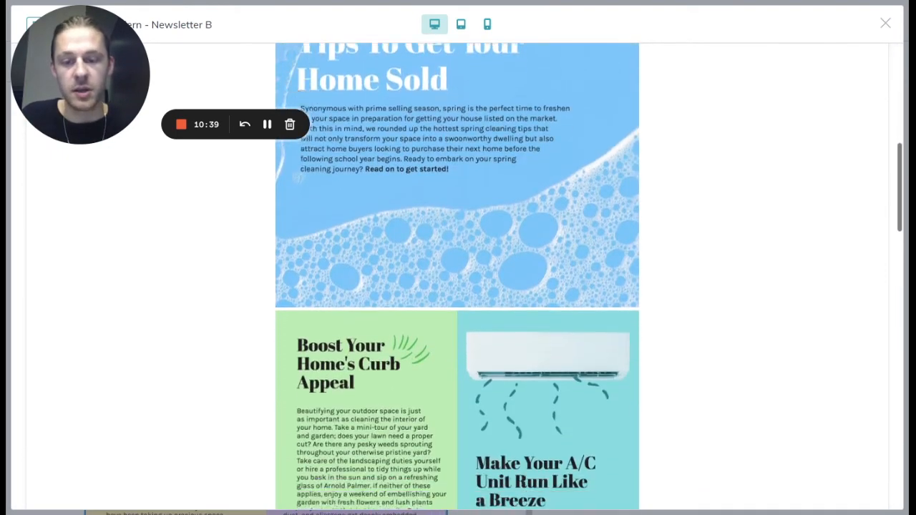
scroll(457, 276, down, 14)
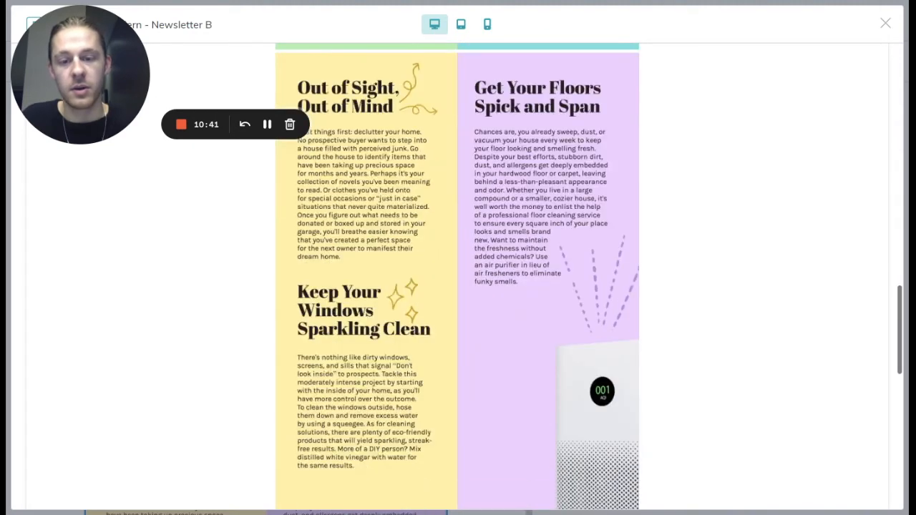
scroll(458, 265, down, 8)
scroll(438, 284, down, 3)
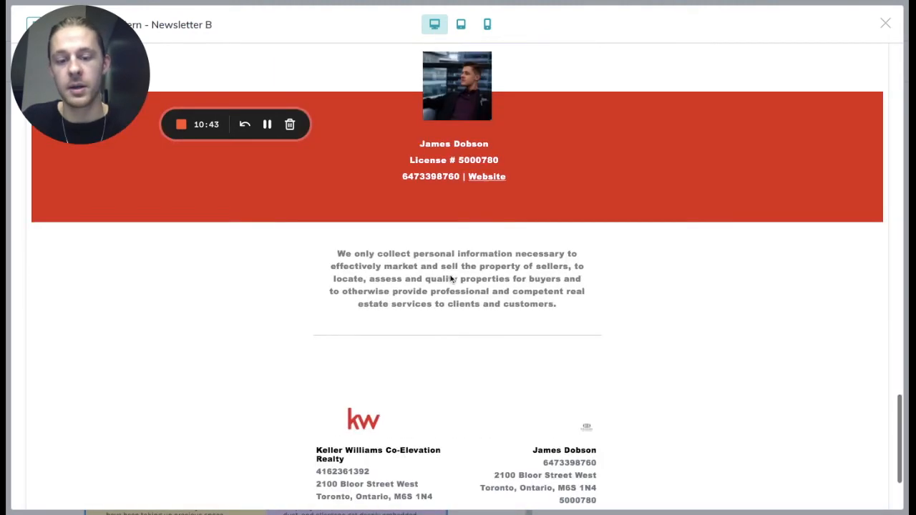
scroll(452, 275, up, 1)
scroll(435, 334, down, 2)
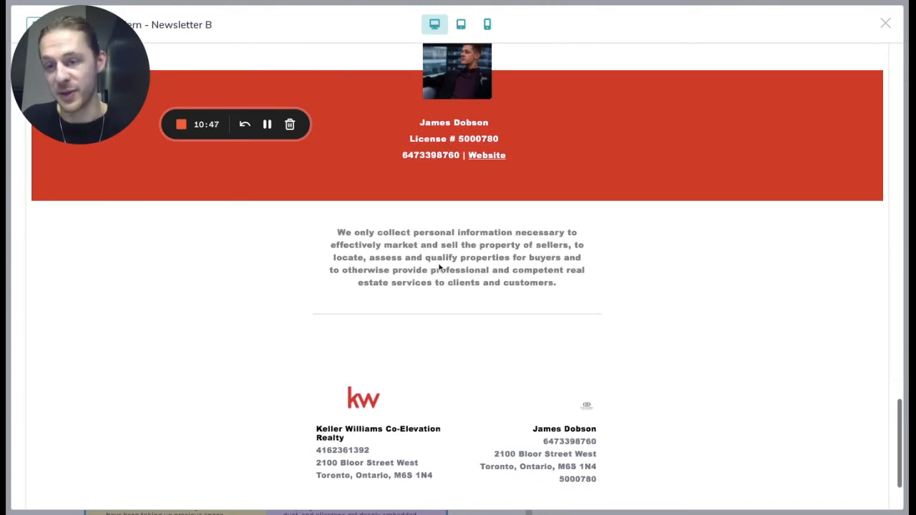
scroll(439, 267, down, 2)
scroll(439, 267, up, 3)
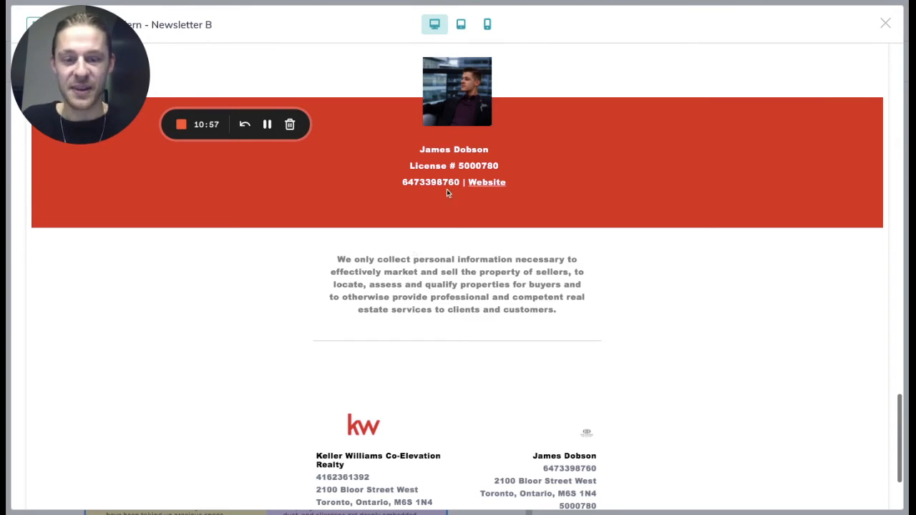
scroll(566, 121, up, 10)
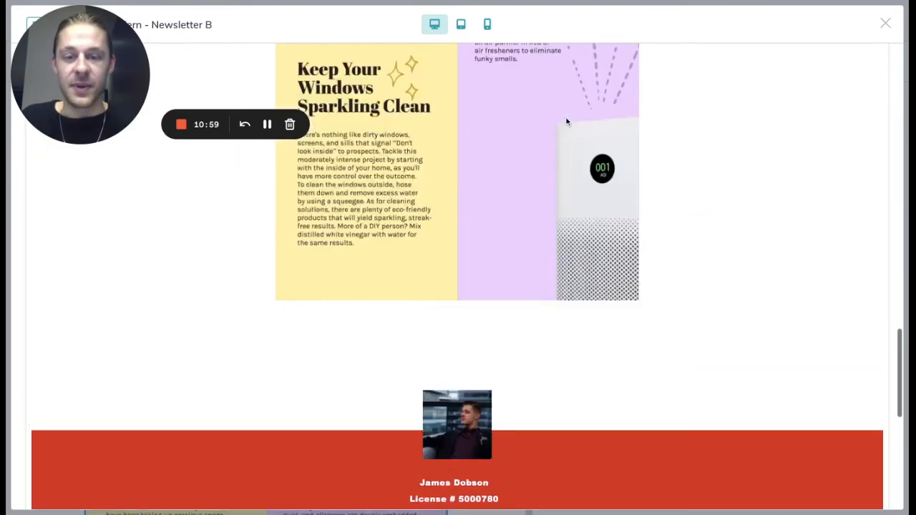
scroll(566, 121, up, 5)
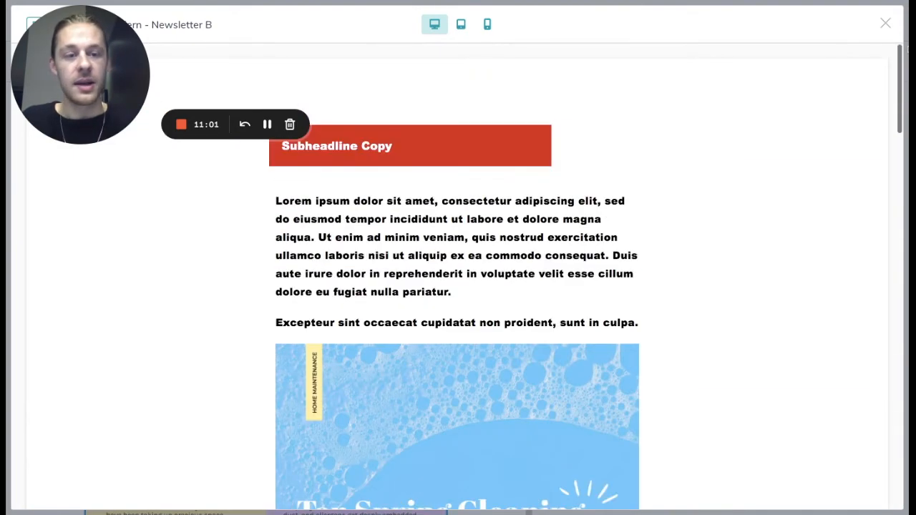
click(886, 23)
- Rename the design from Modern - Newsletter B to "Newsletter Template" and save it
drag(94, 63, 493, 63)
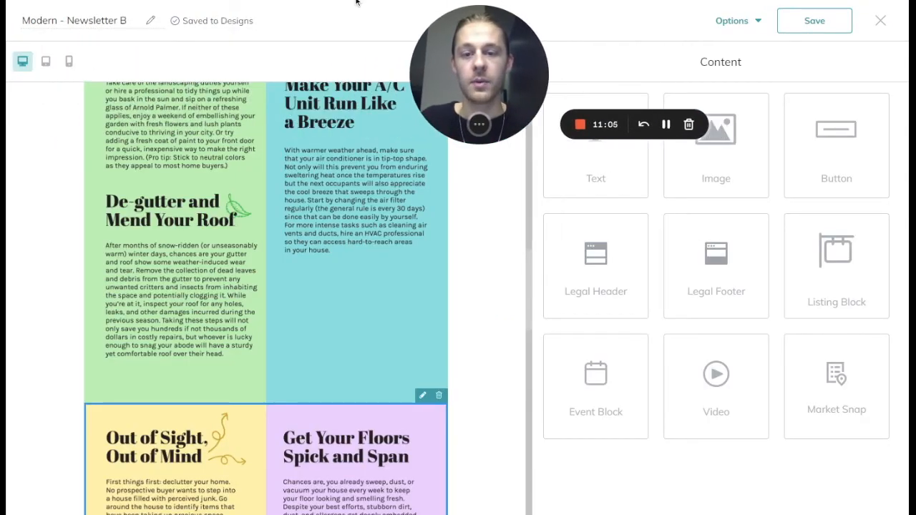
double_click(89, 21)
key(super+a)
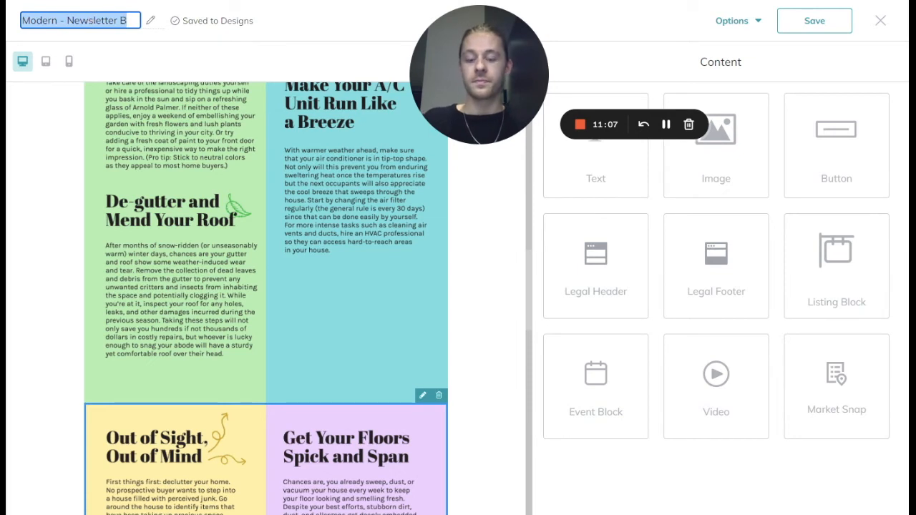
text(Newsletter)
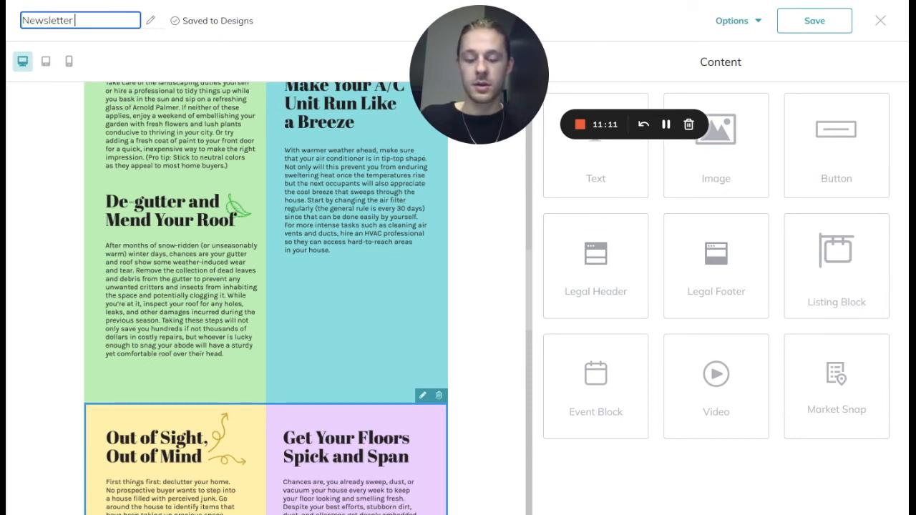
text( Template)
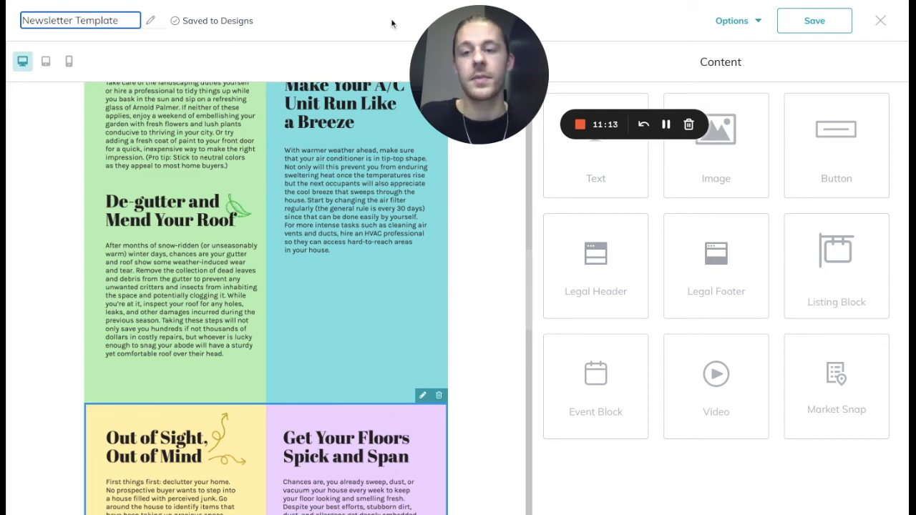
click(801, 20)
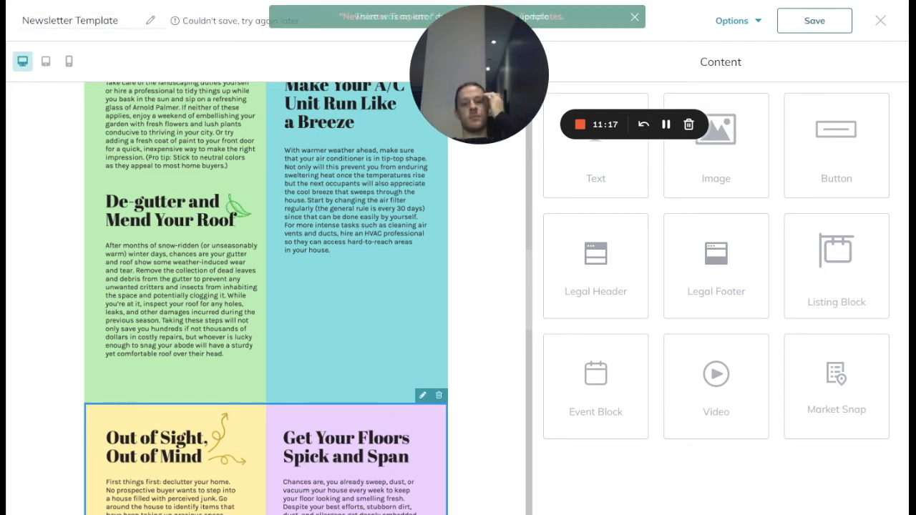
- Save the newsletter design again and exit the editor, keeping the changes
drag(484, 78, 476, 154)
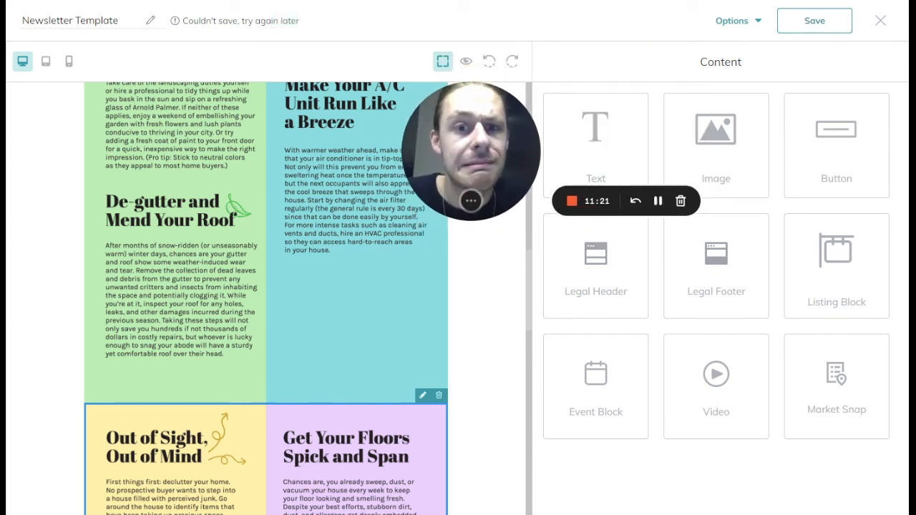
drag(494, 140, 492, 64)
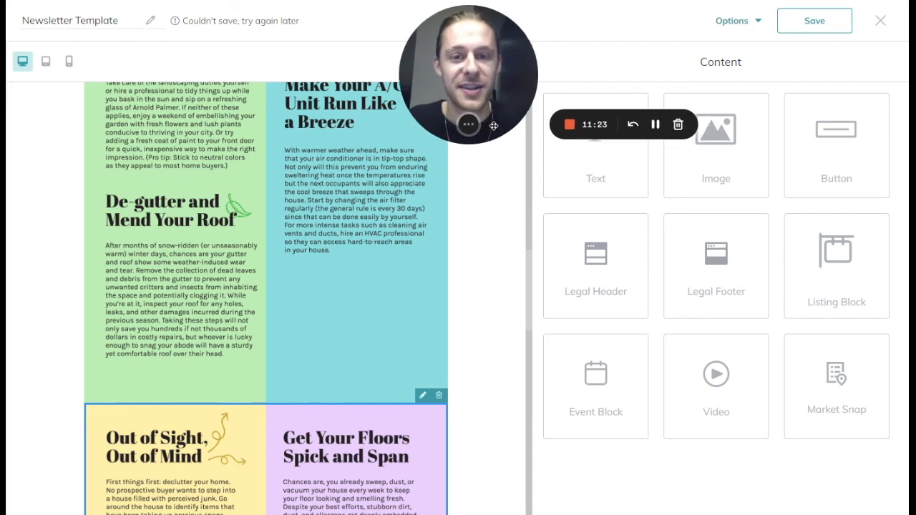
click(804, 29)
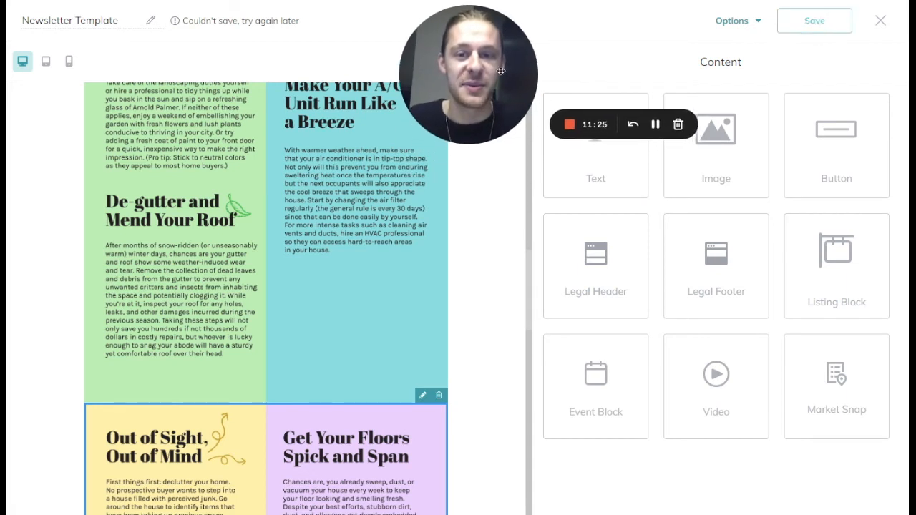
drag(468, 42, 464, 102)
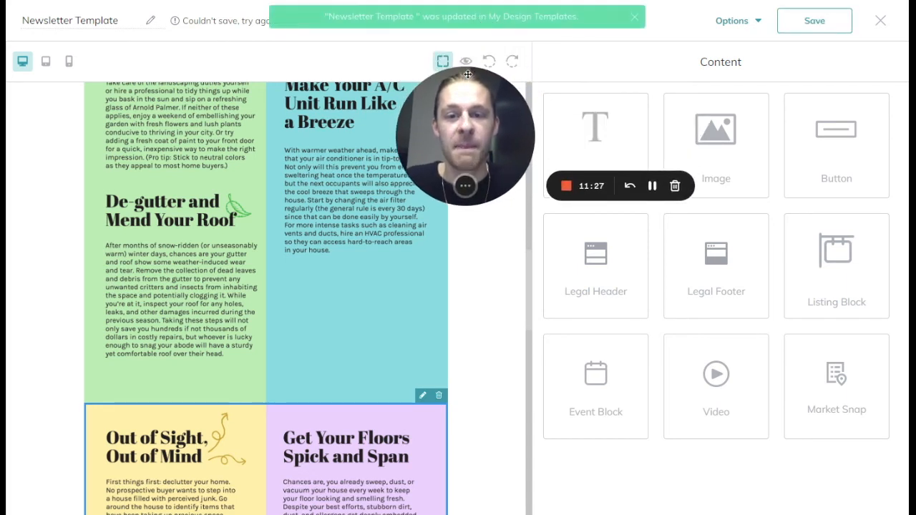
click(881, 22)
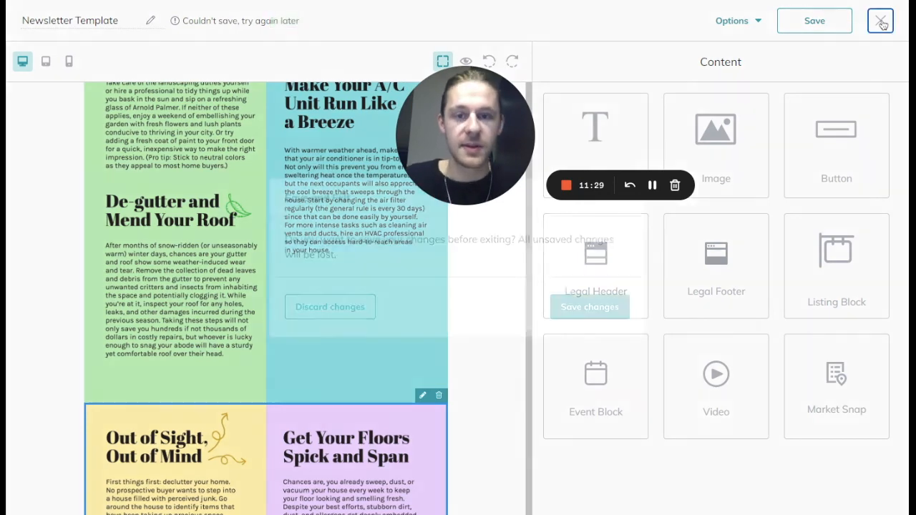
click(578, 316)
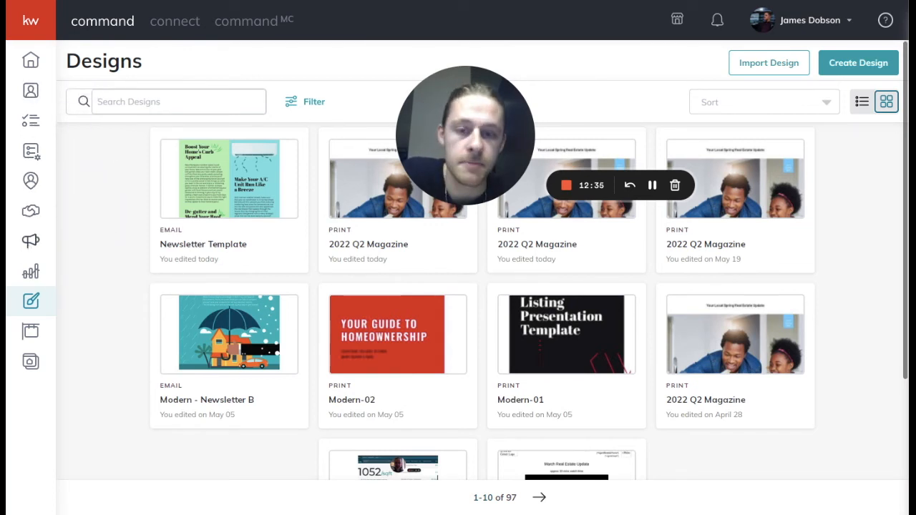
- Open the email lists from the email section of Campaigns
click(30, 240)
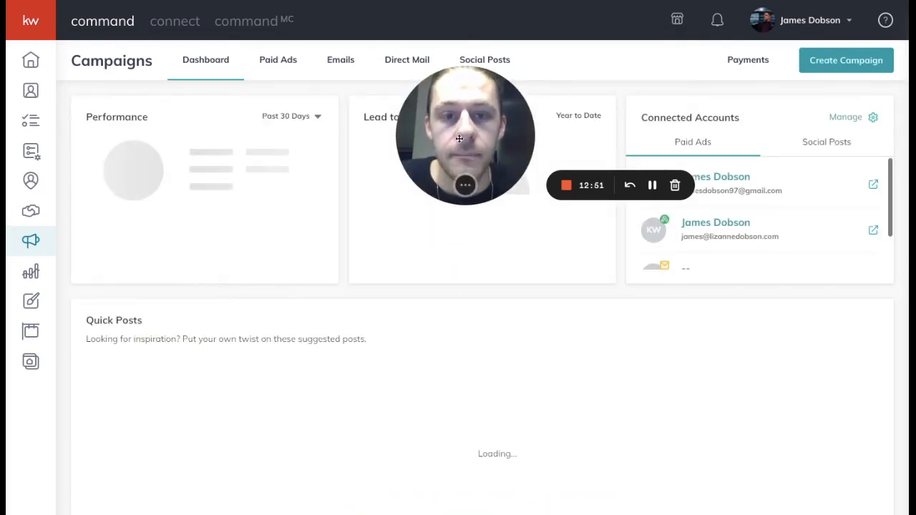
drag(460, 139, 469, 136)
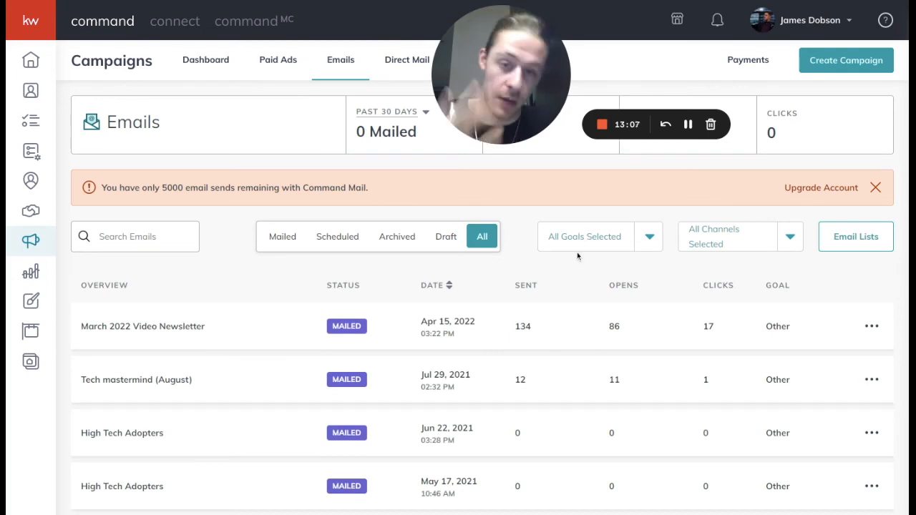
click(855, 242)
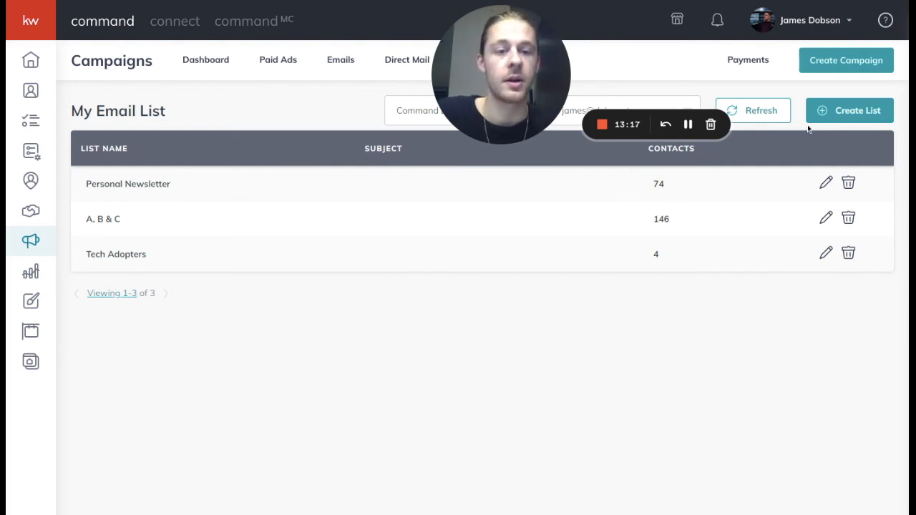
- Start a new email list, filter its contacts by the tag "a" and select them all, and close it without creating the list
click(849, 109)
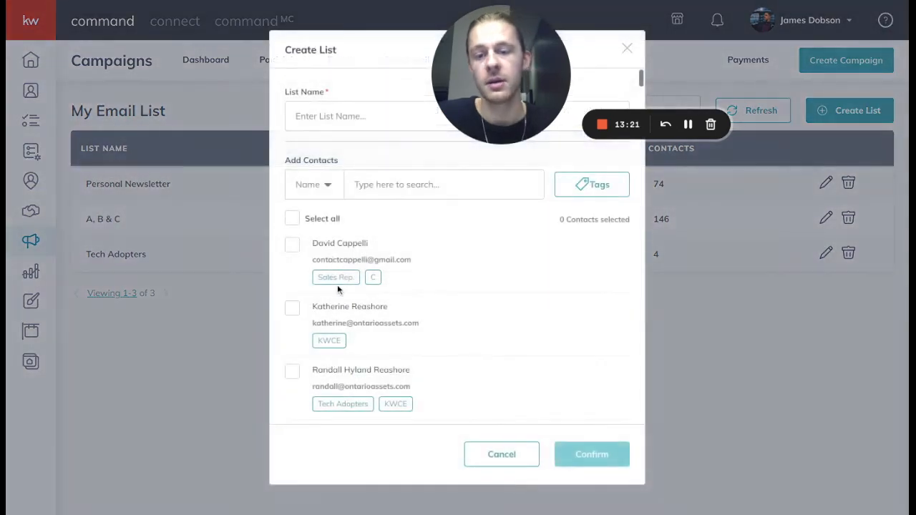
scroll(337, 284, down, 3)
scroll(337, 285, down, 4)
scroll(337, 285, up, 6)
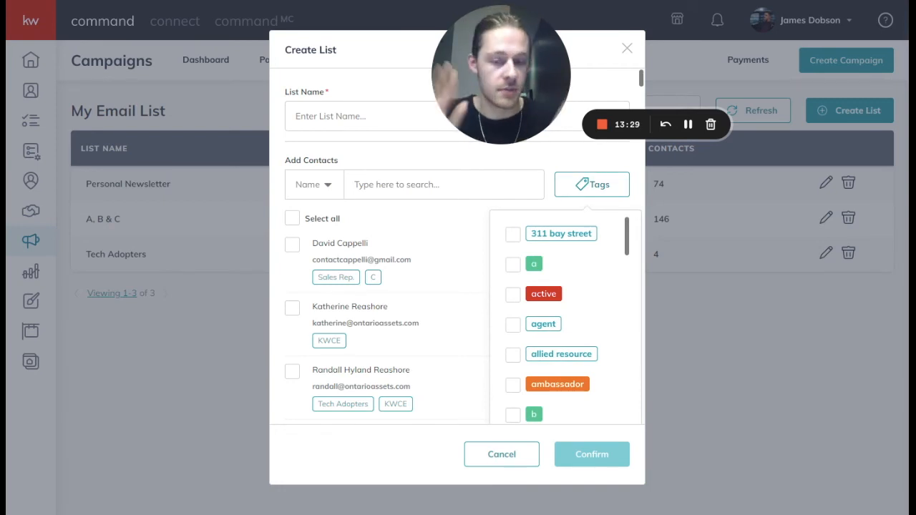
click(514, 266)
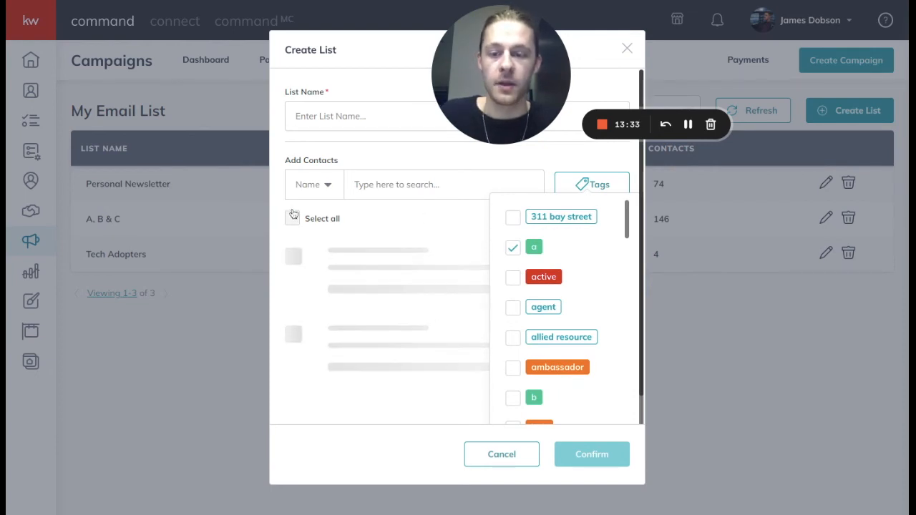
click(293, 218)
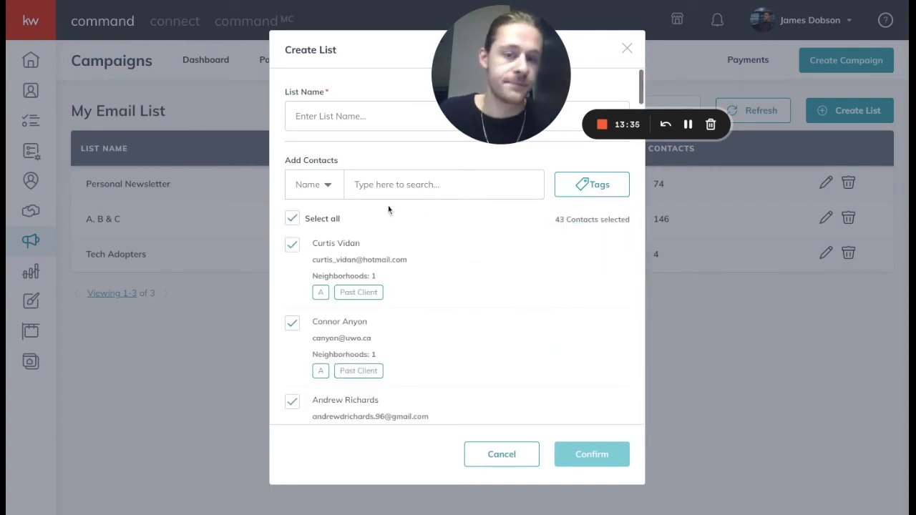
click(627, 49)
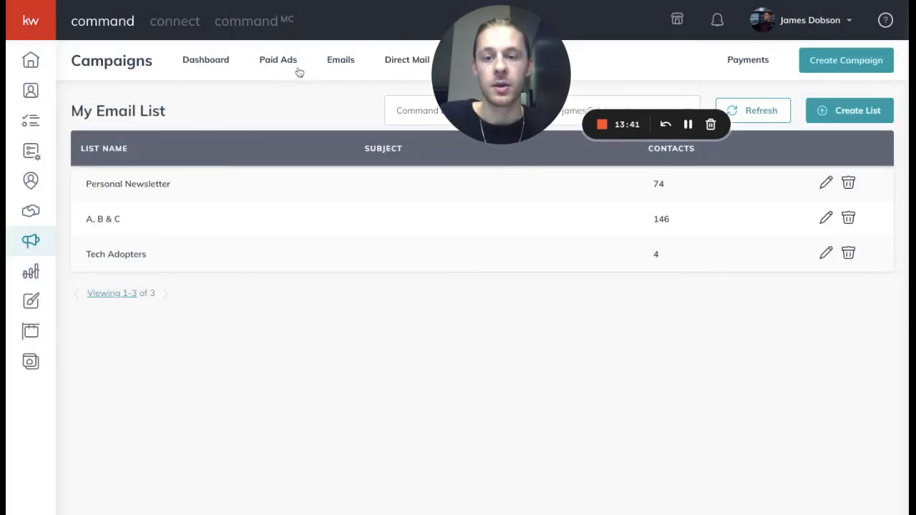
- Start a new email campaign from the Emails overview and name it "May Newsletter"
click(351, 66)
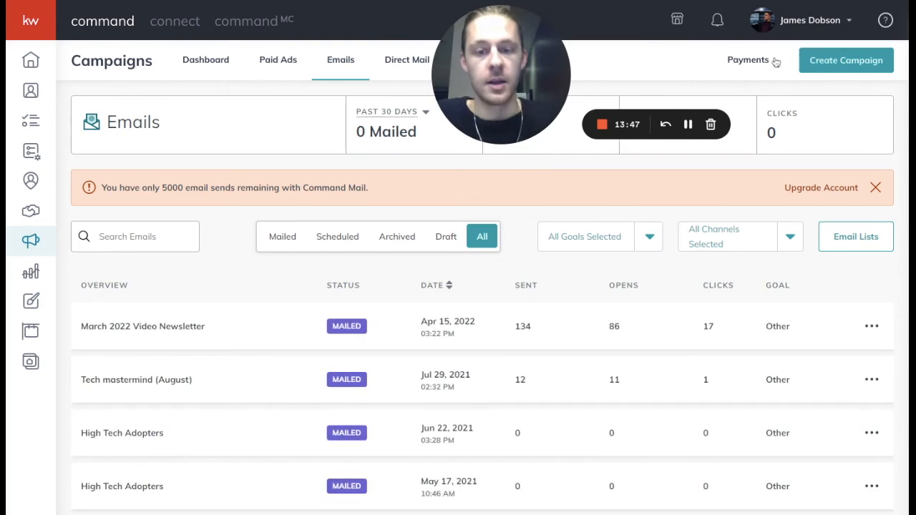
click(825, 64)
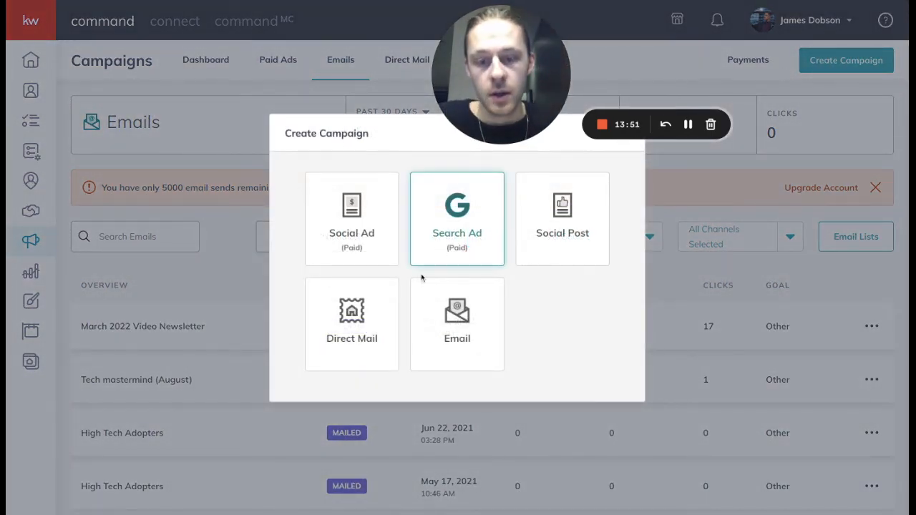
click(443, 325)
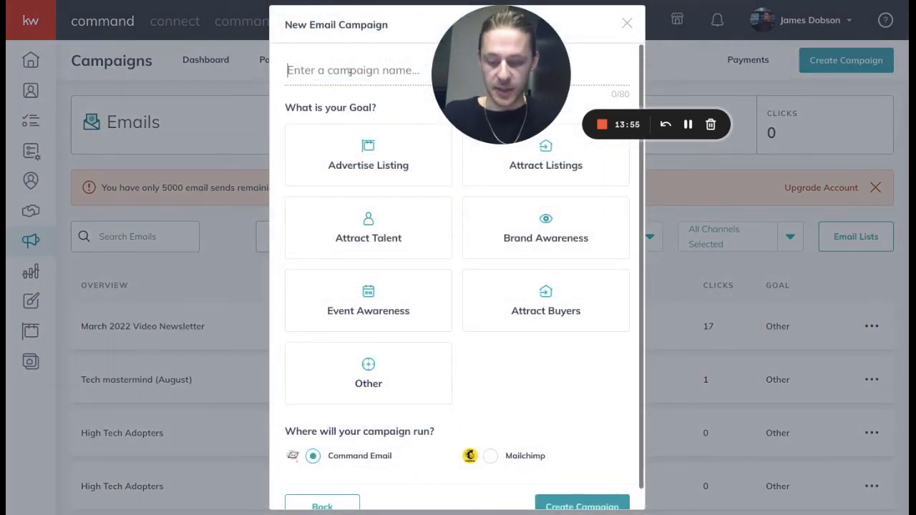
text(May Newletter)
key(BackSpace)
key(BackSpace)
key(BackSpace)
key(BackSpace)
key(BackSpace)
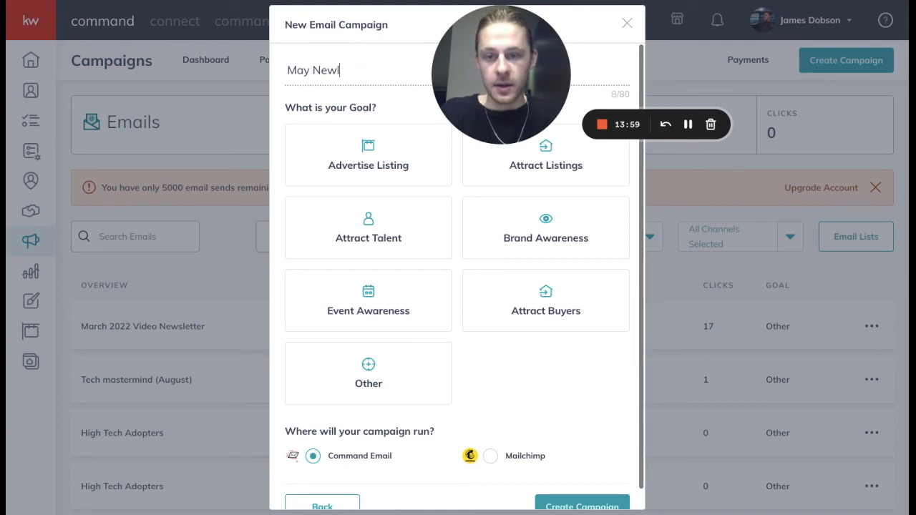
text(let)
text(tter)
text(er)
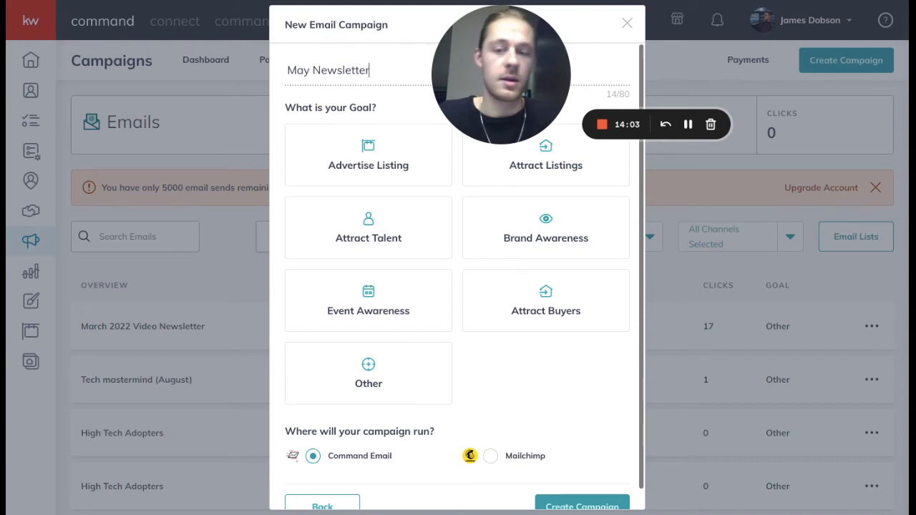
- Choose Other as the goal of the new email campaign
scroll(320, 87, down, 1)
scroll(320, 86, up, 1)
click(344, 351)
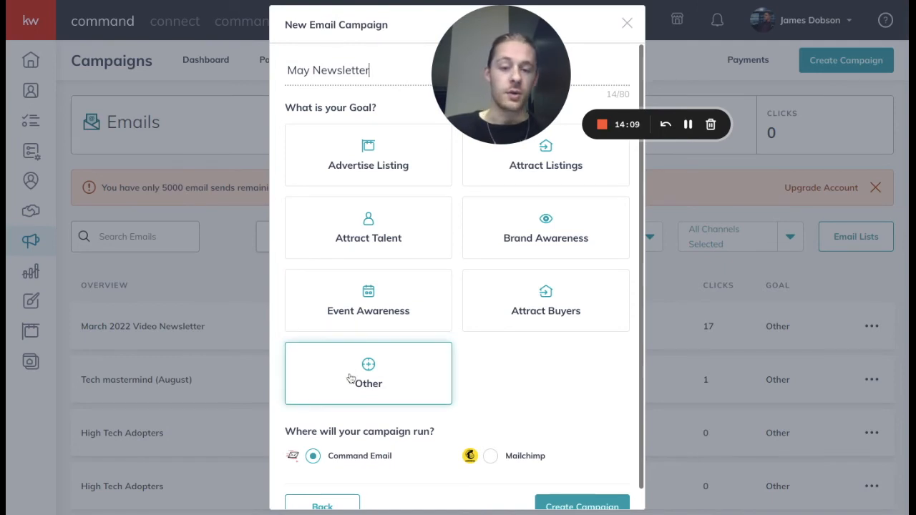
click(546, 219)
scroll(511, 252, down, 1)
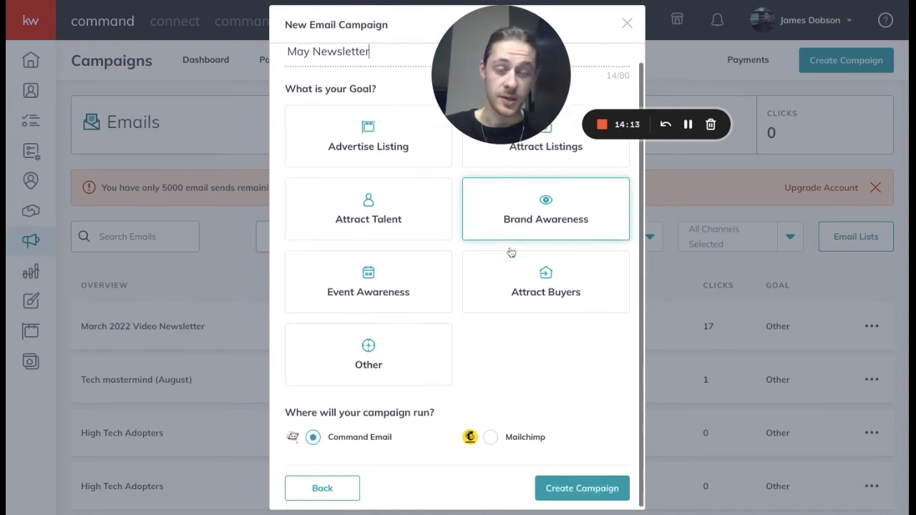
click(418, 374)
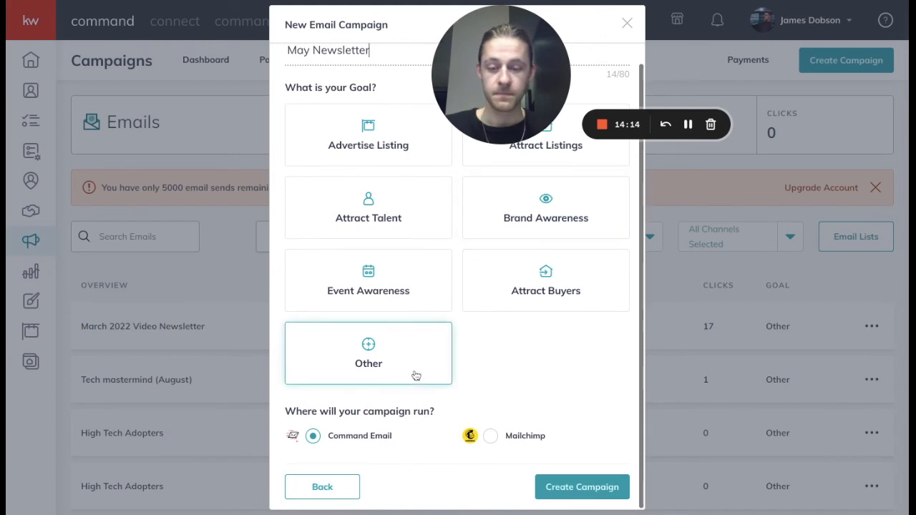
- Create the campaign and select Newsletter Template from the saved templates as its email design
click(583, 488)
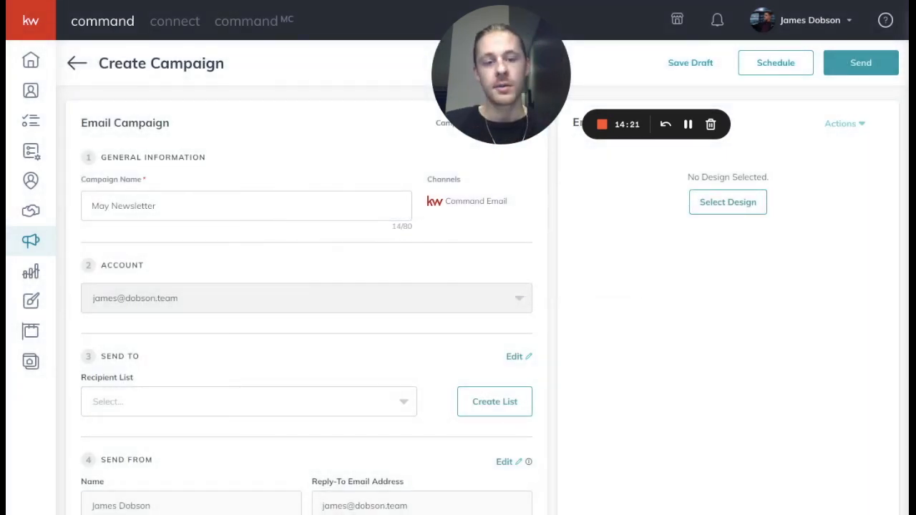
click(714, 204)
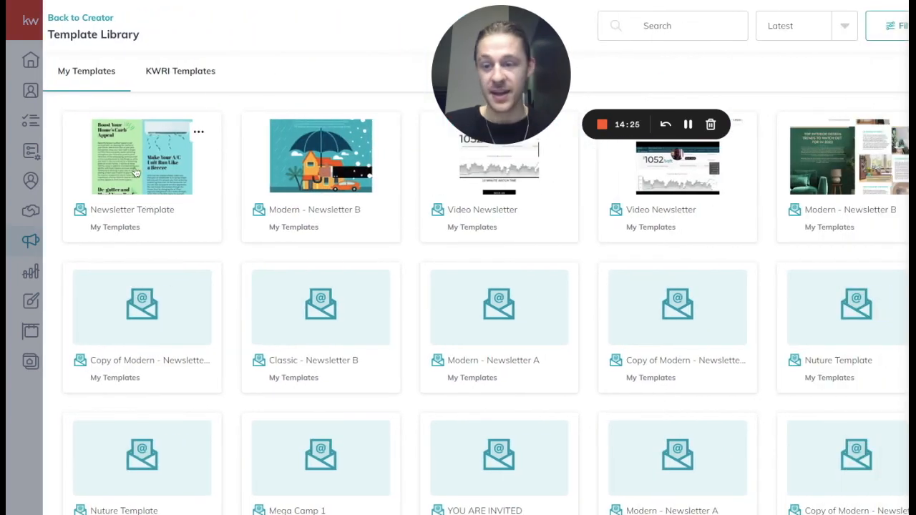
click(141, 174)
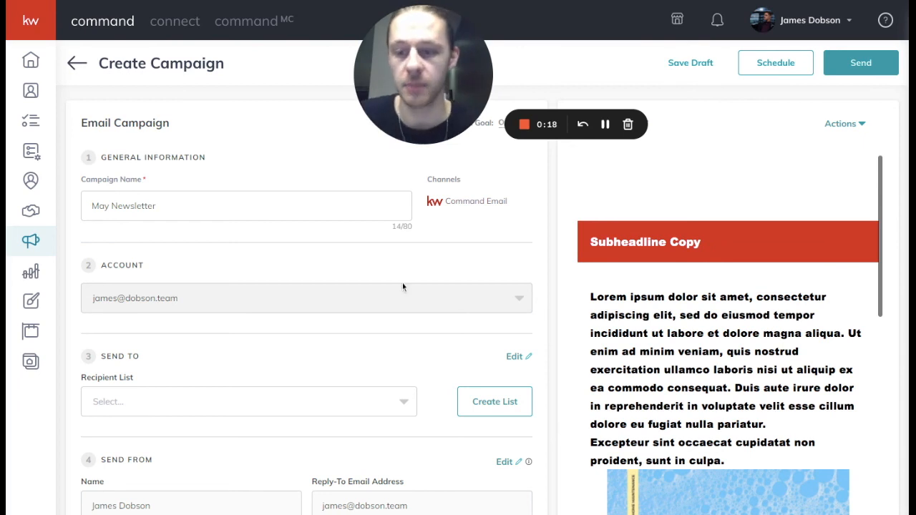
click(234, 206)
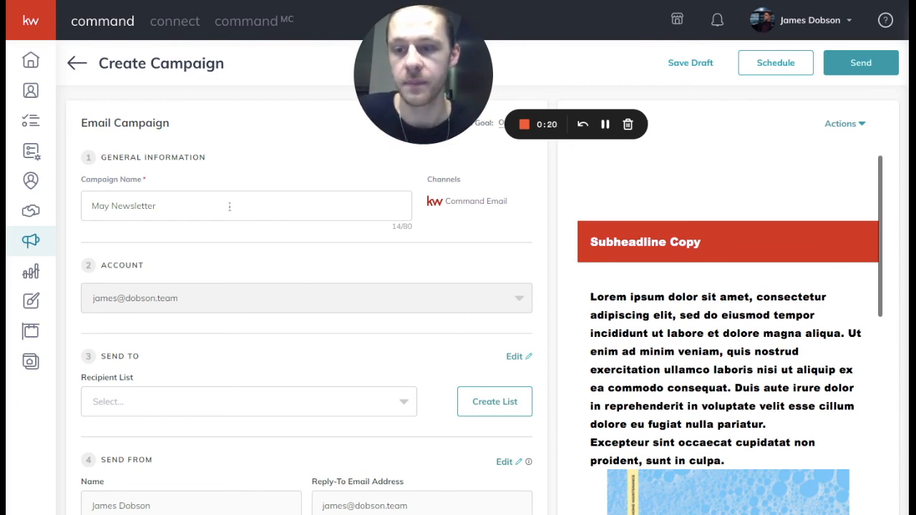
key(shift+Left)
key(shift+Left)
key(shift+Left)
key(shift+Left)
key(shift+Left)
key(shift+Left)
key(shift+Left)
key(shift+Left)
key(shift+Left)
key(shift+Left)
key(shift+Left)
key(shift+Left)
key(shift+Left)
key(shift+Left)
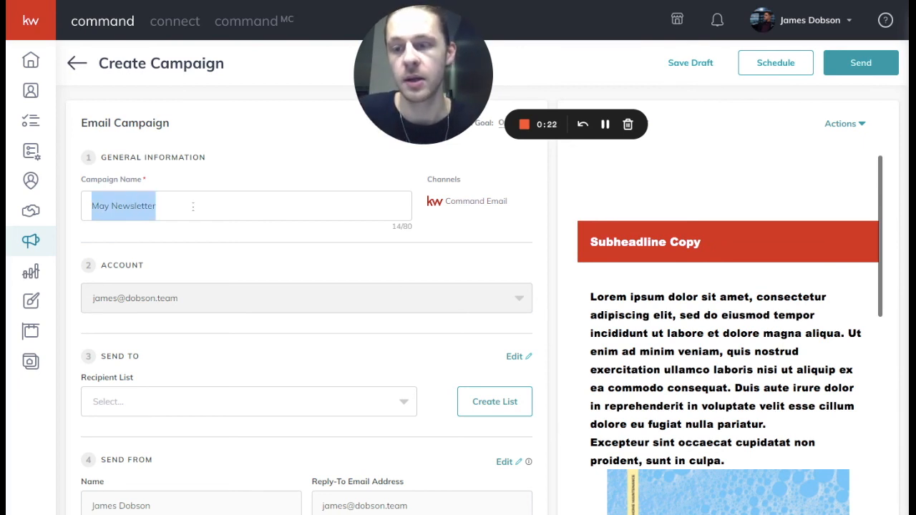
key(BackSpace)
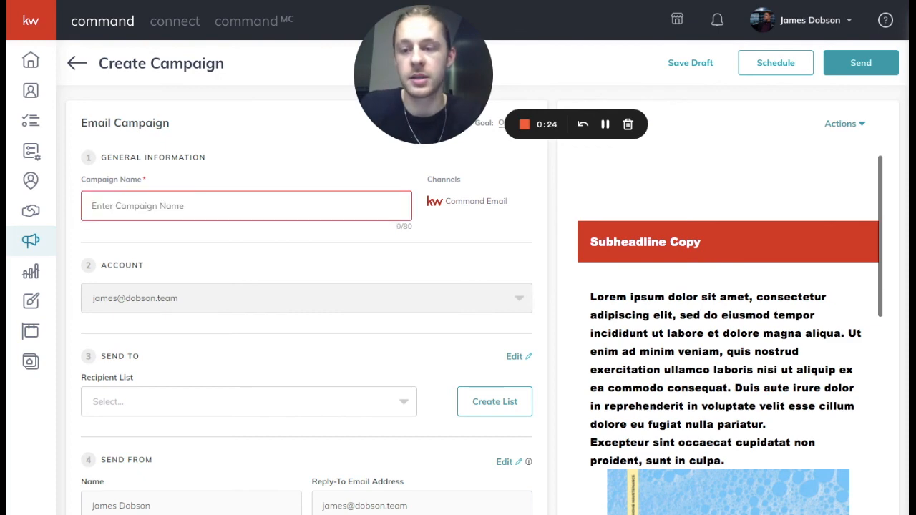
scroll(483, 304, down, 5)
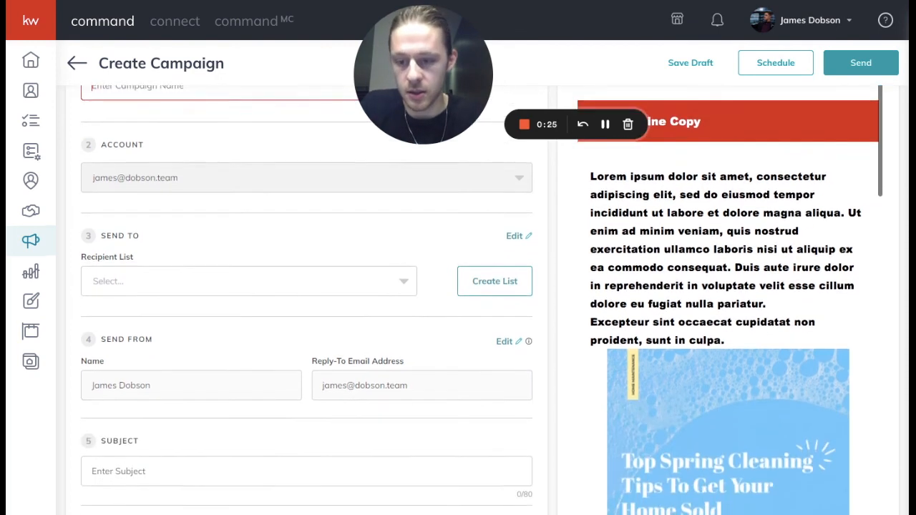
scroll(483, 304, up, 4)
key(ctrl+z)
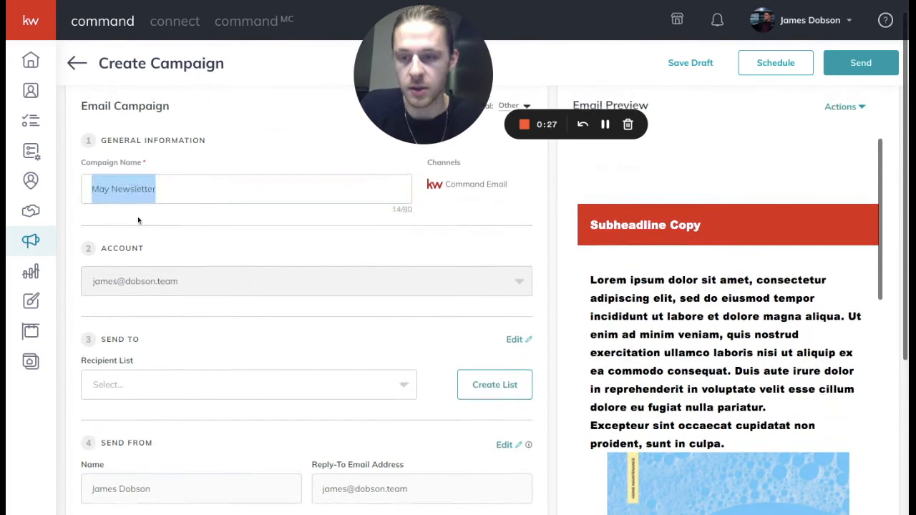
- Set the campaign's recipient list to Personal Newsletter
scroll(177, 247, down, 1)
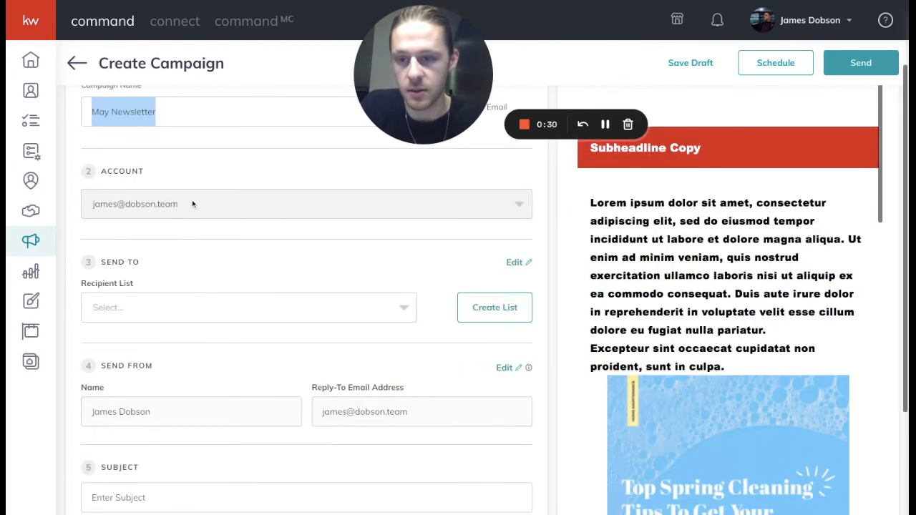
click(145, 314)
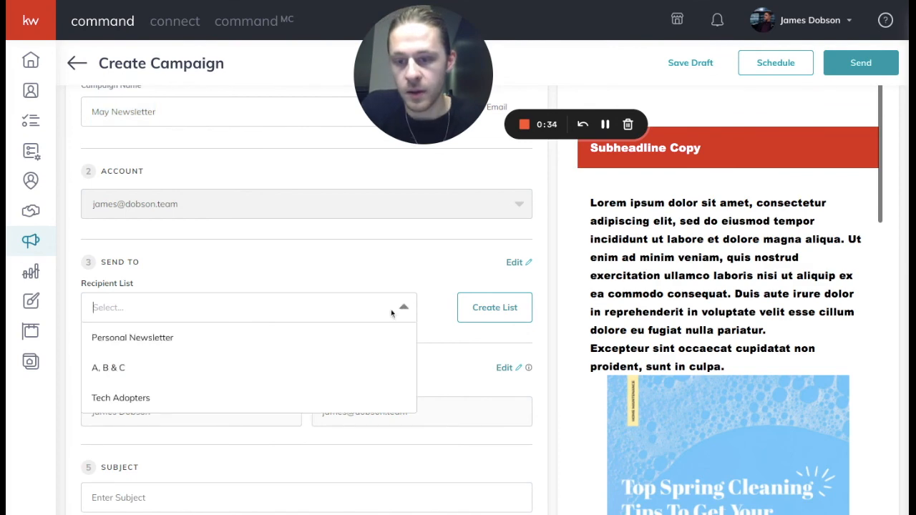
click(287, 349)
- Enter "Dobson Digest" as the email campaign's subject
scroll(435, 328, down, 4)
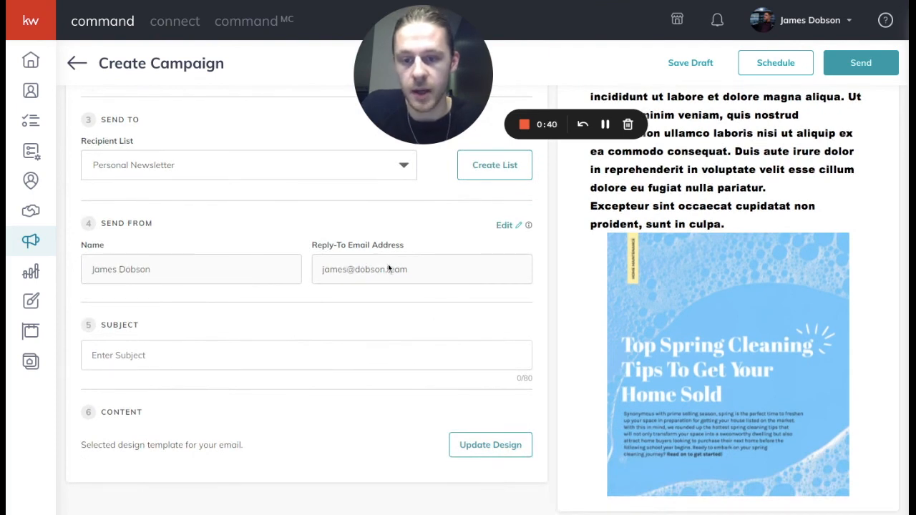
scroll(259, 321, down, 1)
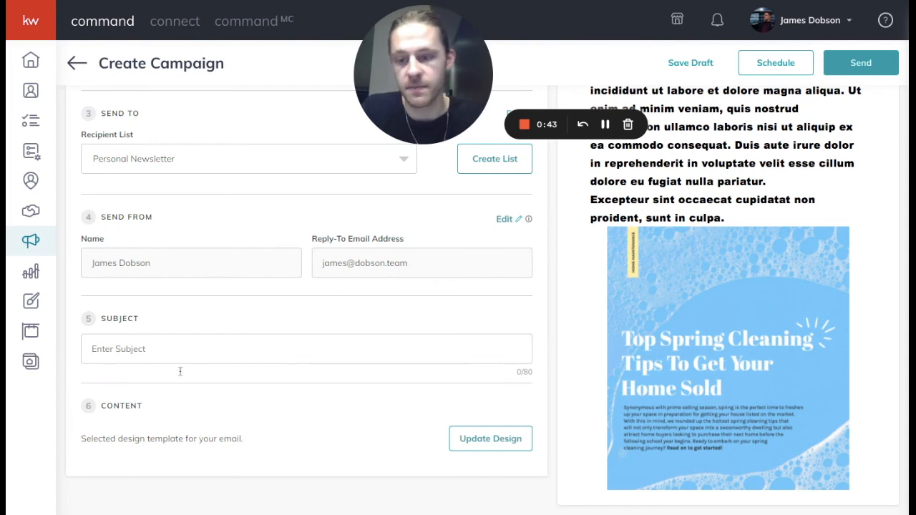
click(191, 349)
text(Dobson Digest)
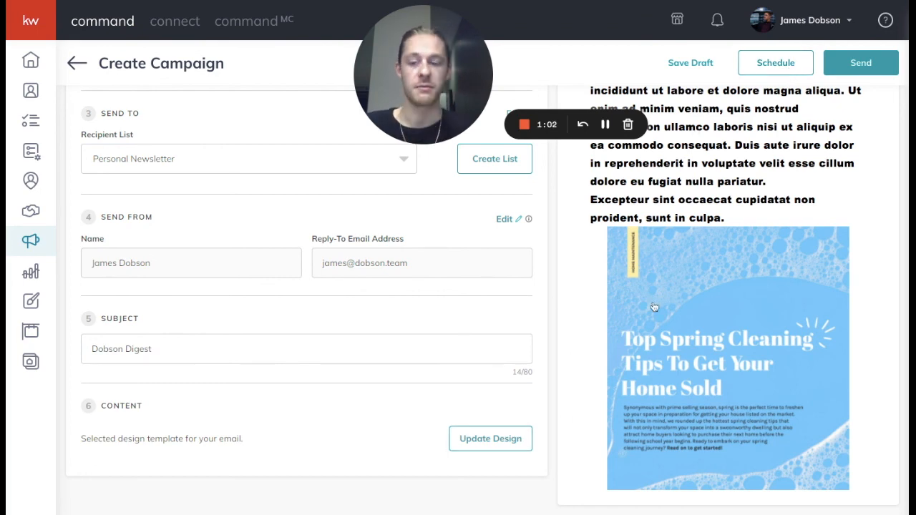
- Review the campaign's email preview and update its design by choosing Newsletter Template from the saved templates for editing
scroll(653, 307, up, 5)
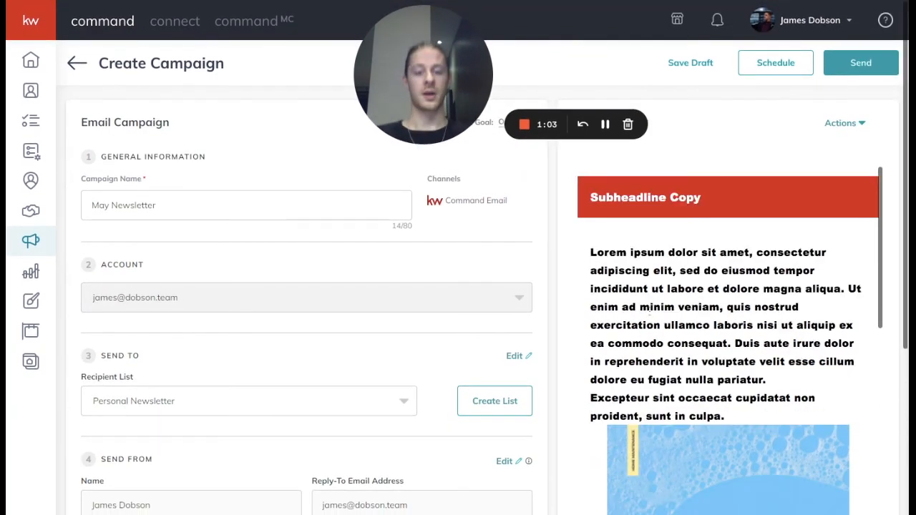
scroll(650, 307, down, 5)
scroll(485, 384, down, 5)
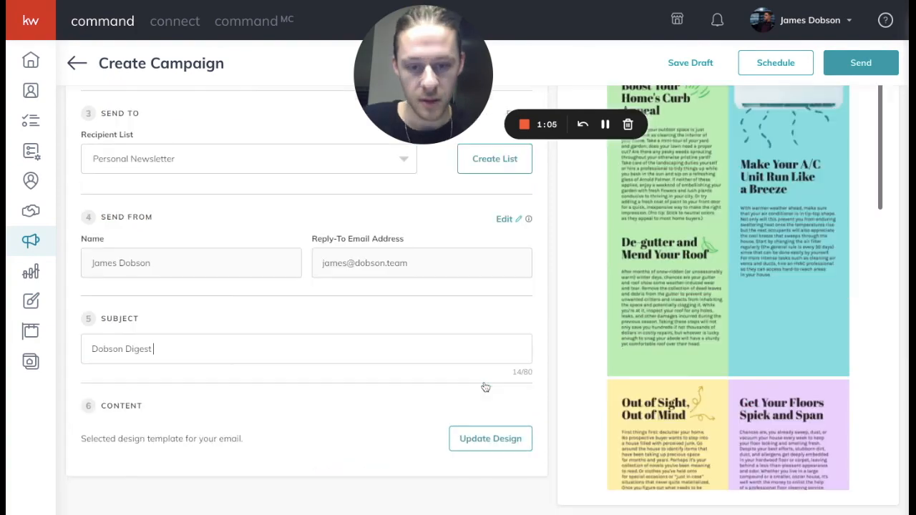
click(485, 440)
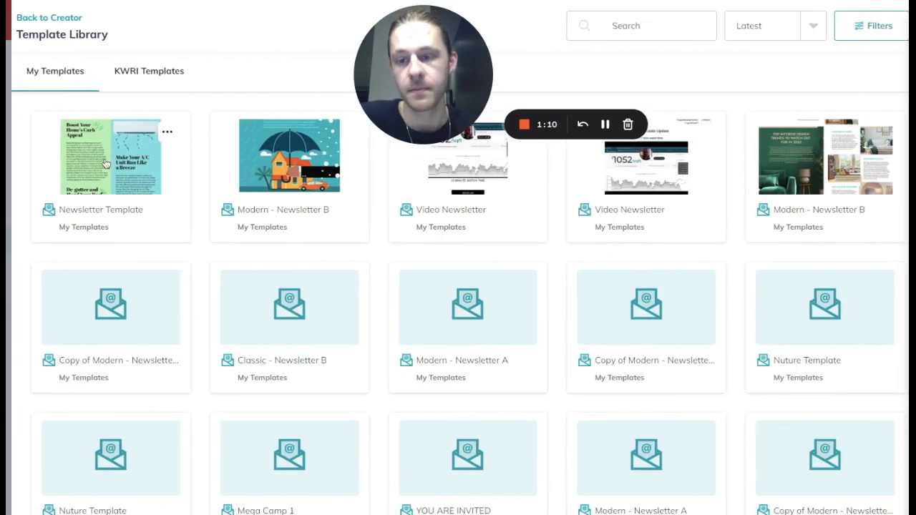
click(106, 164)
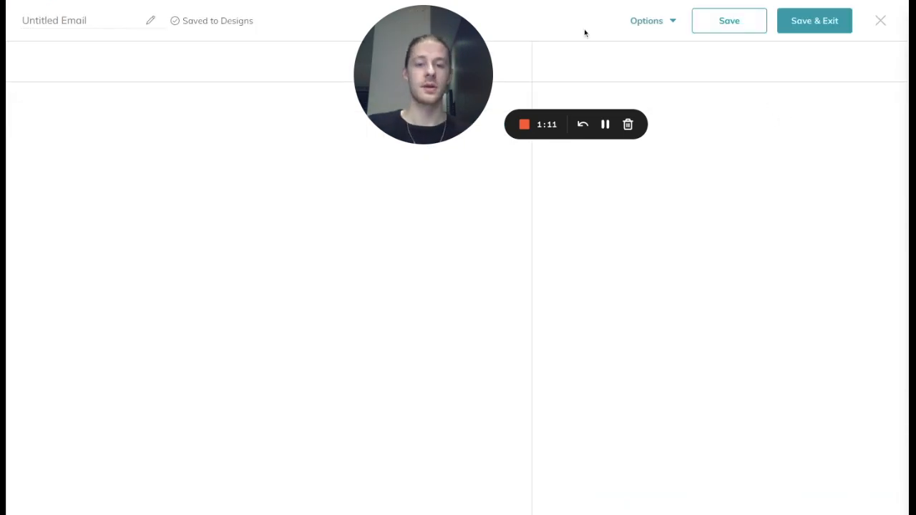